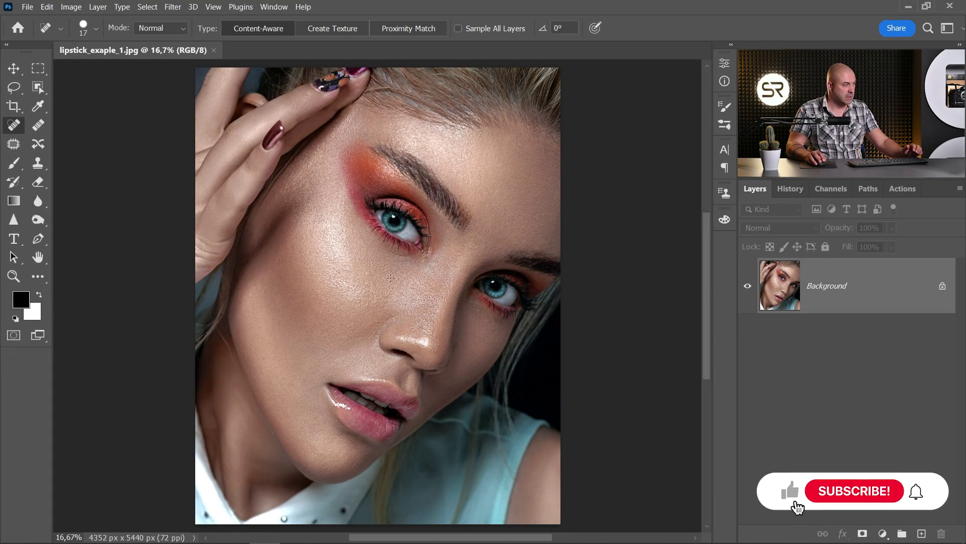
# Step: Frame the face and set the foreground colour to a saturated red
pyautogui.scroll(2, 386, 344)
pyautogui.scroll(2, 386, 344)
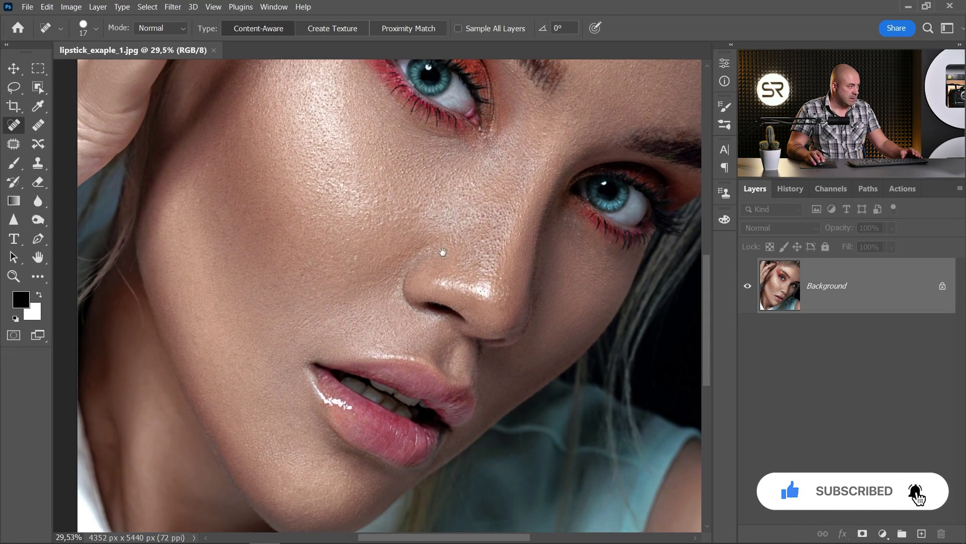
pyautogui.moveTo(386, 345)
pyautogui.mouseDown()
pyautogui.moveTo(427, 277)
pyautogui.moveTo(428, 325)
pyautogui.mouseUp()
pyautogui.scroll(1, 458, 263)
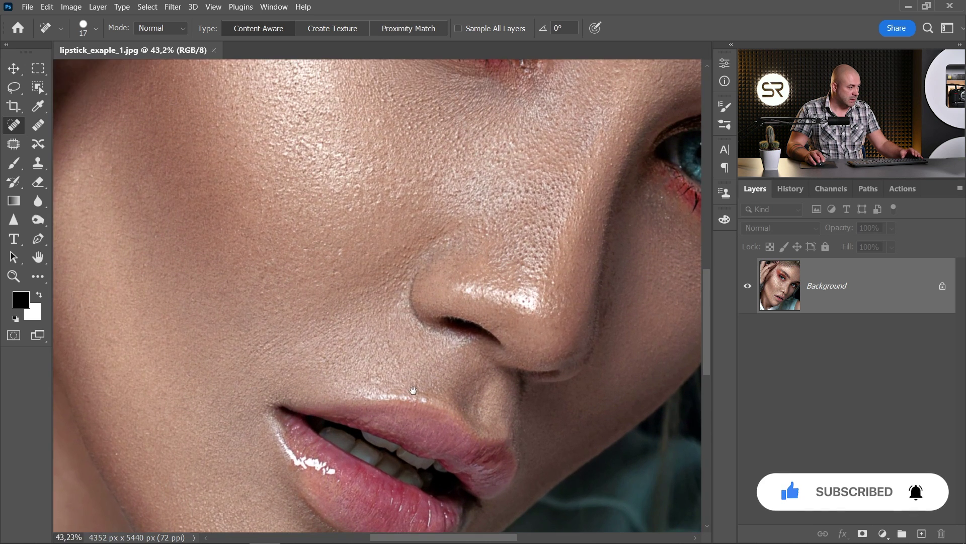
pyautogui.scroll(1, 458, 263)
pyautogui.scroll(1, 458, 263)
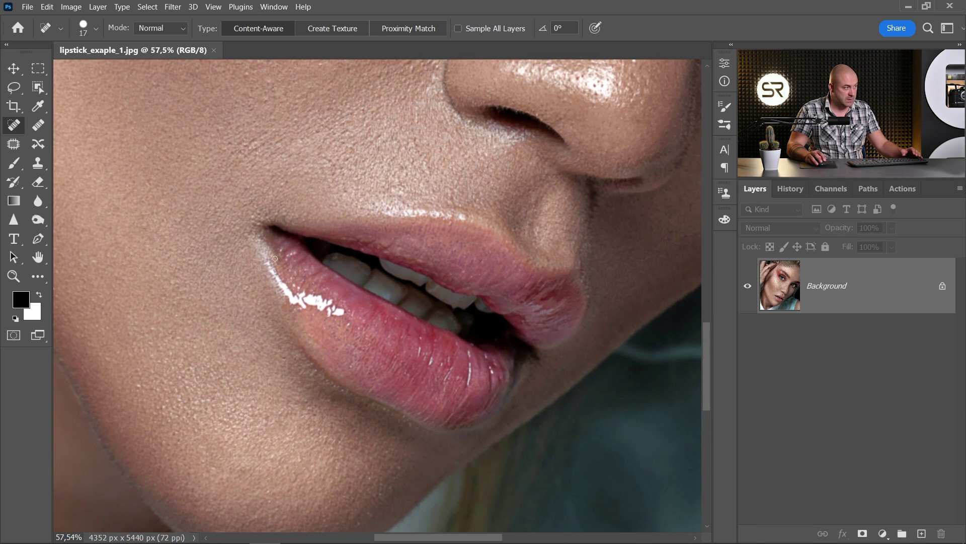
pyautogui.scroll(-1, 543, 296)
pyautogui.scroll(-1, 543, 296)
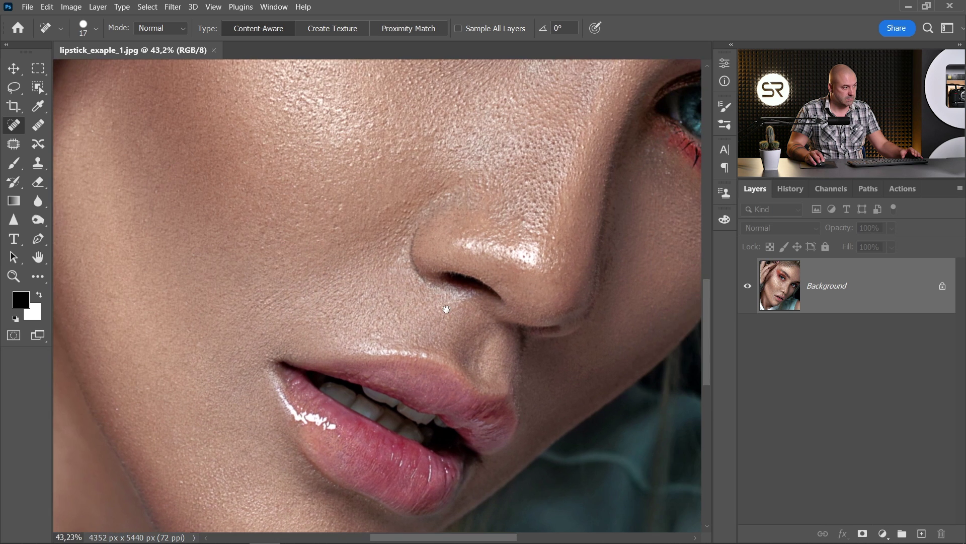
pyautogui.scroll(-1, 543, 296)
pyautogui.moveTo(464, 227); pyautogui.dragTo(457, 262)
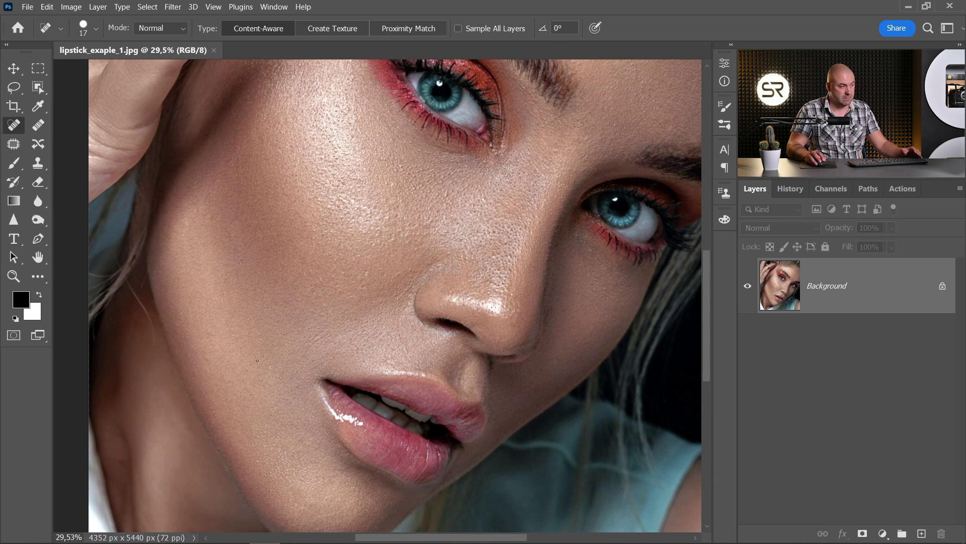
pyautogui.moveTo(363, 280); pyautogui.dragTo(366, 306)
pyautogui.scroll(-1, 366, 305)
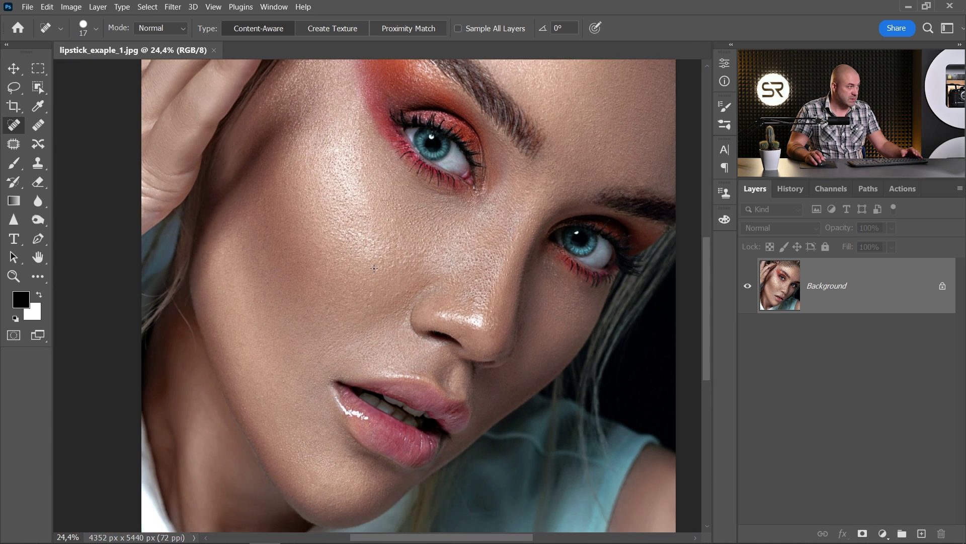
pyautogui.click(21, 301)
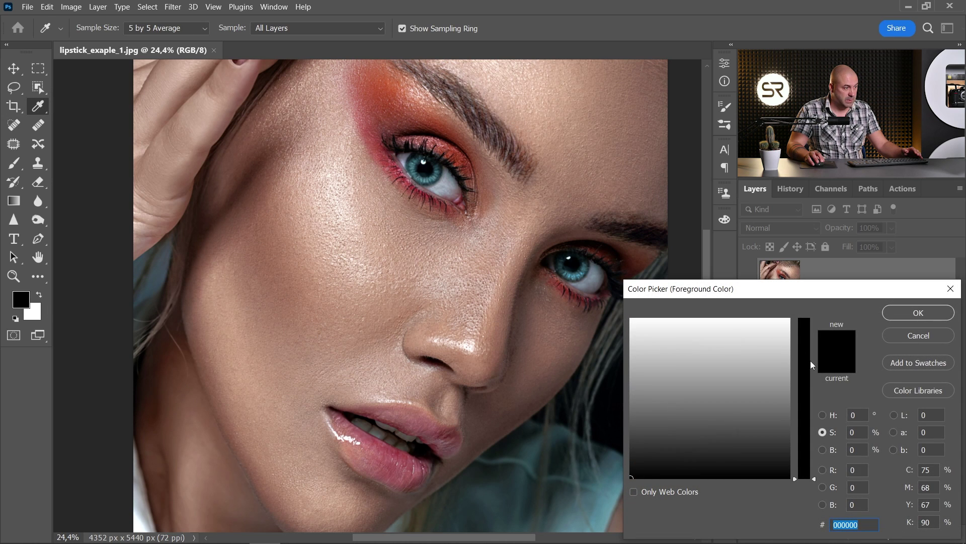
pyautogui.click(822, 415)
pyautogui.click(770, 335)
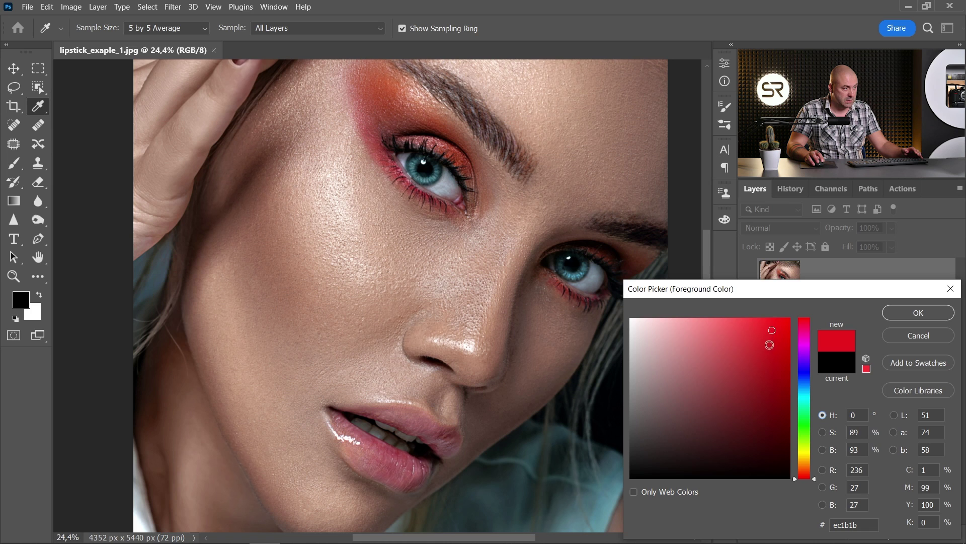
pyautogui.click(909, 313)
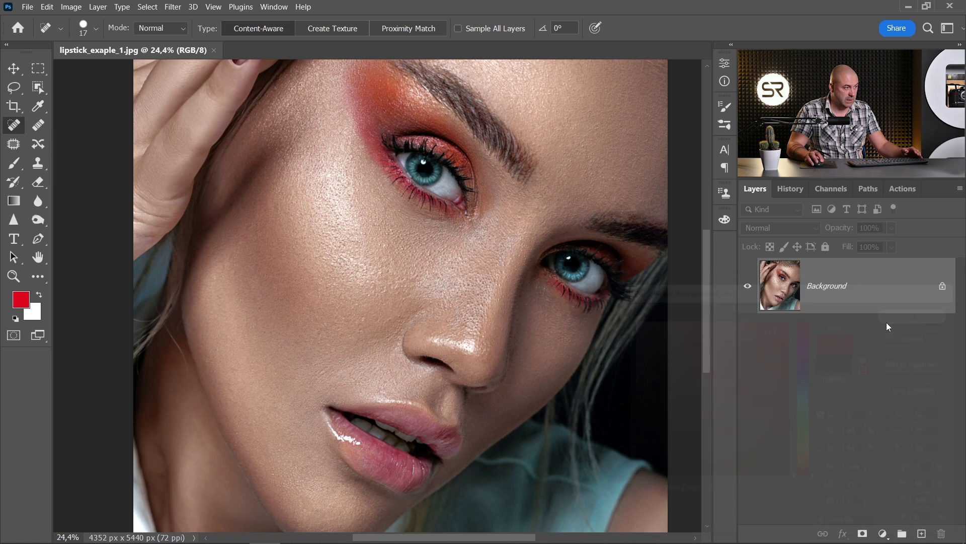
# Step: Add a red Solid Color fill layer in Multiply mode with its mask inverted to hide it
pyautogui.click(882, 534)
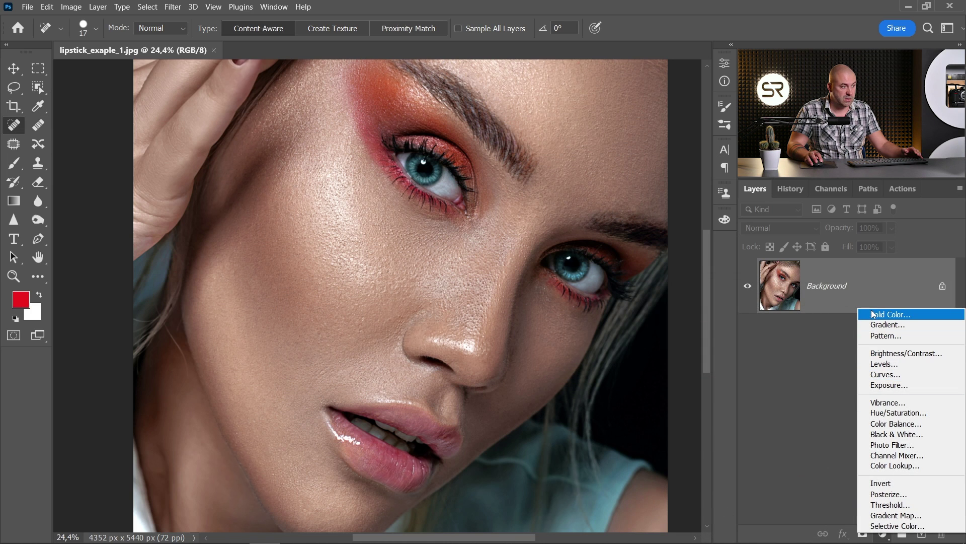
pyautogui.click(901, 316)
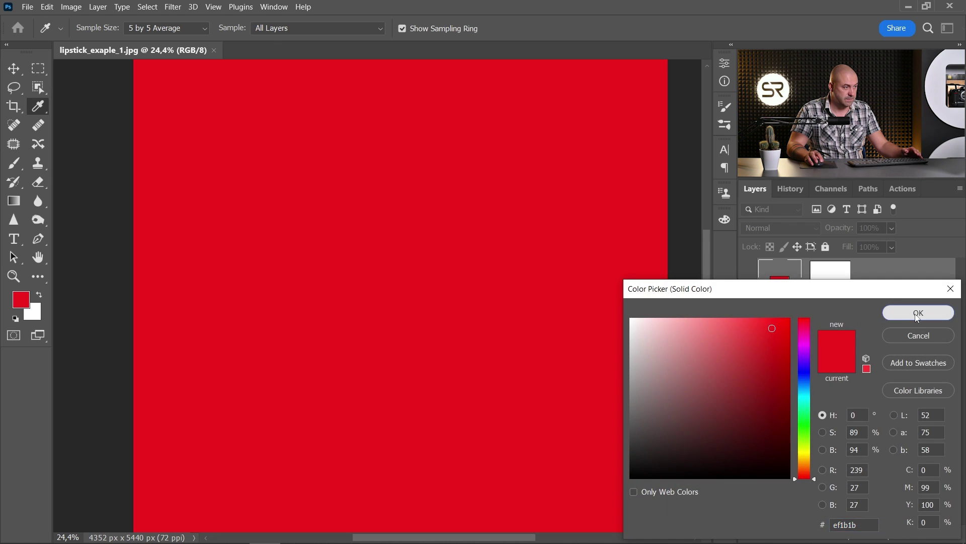
pyautogui.click(917, 314)
pyautogui.click(825, 286)
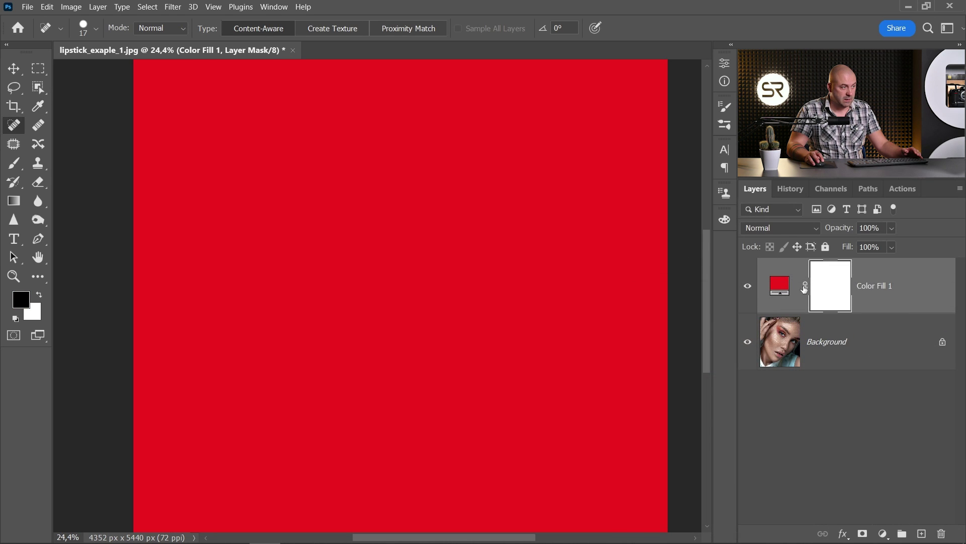
pyautogui.click(753, 229)
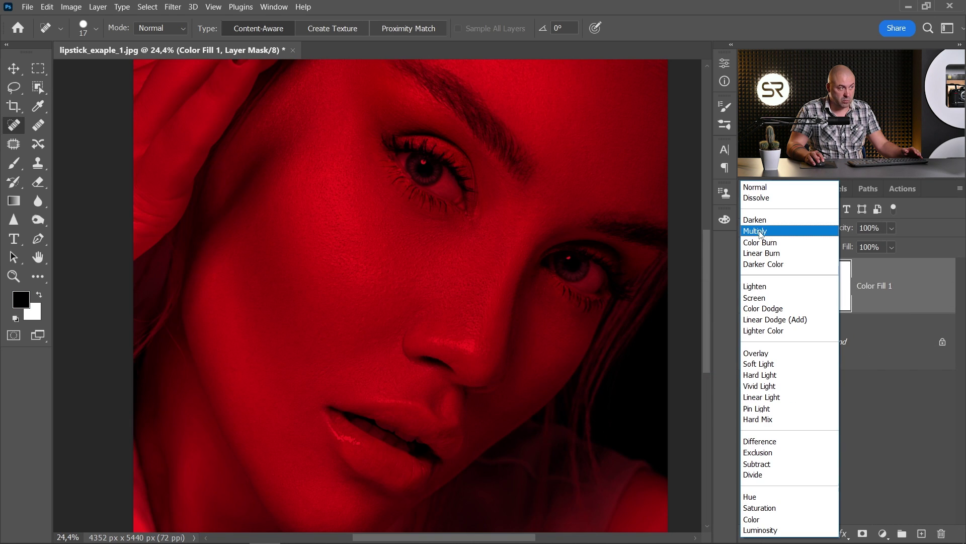
pyautogui.click(760, 231)
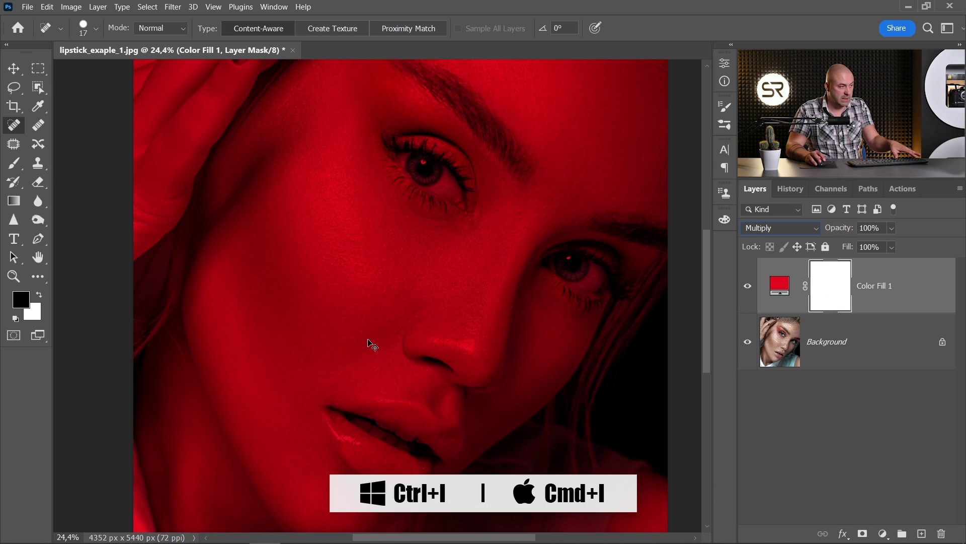
pyautogui.hotkey('ctrl', 'i')
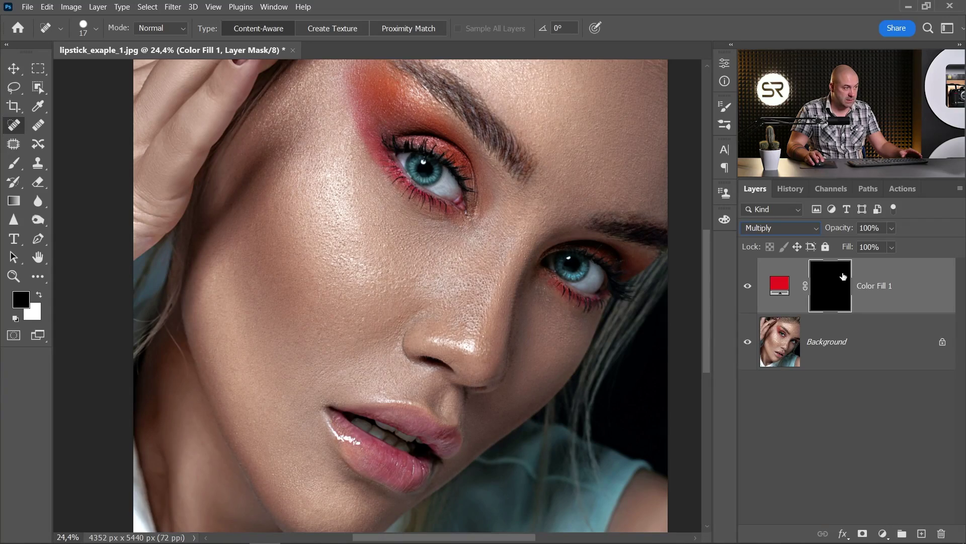
# Step: Paint white on the mask to reveal red along the lower lip's corner and outer edge
pyautogui.moveTo(393, 403); pyautogui.dragTo(417, 350)
pyautogui.scroll(4, 397, 431)
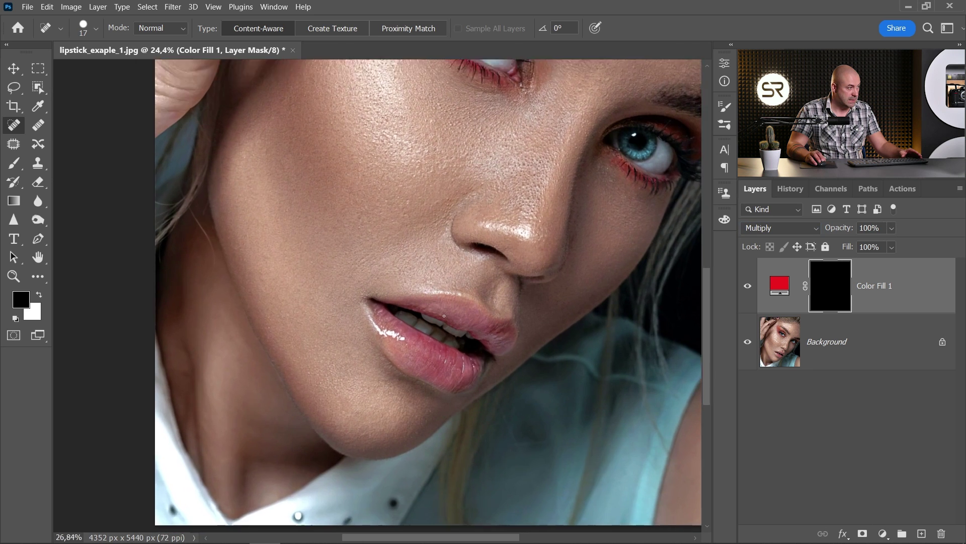
pyautogui.click(21, 159)
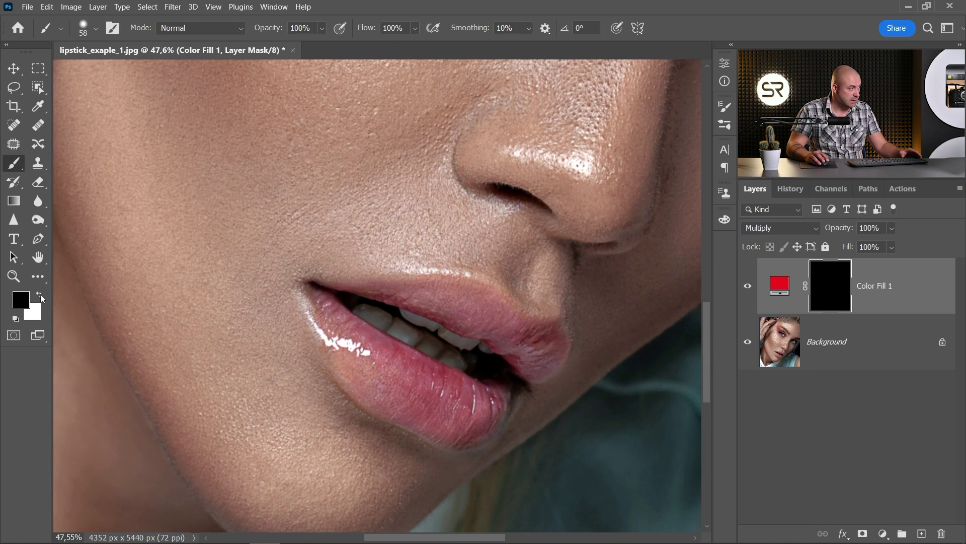
pyautogui.click(40, 296)
pyautogui.scroll(1, 310, 335)
pyautogui.scroll(3, 310, 335)
pyautogui.moveTo(313, 245)
pyautogui.mouseDown()
pyautogui.moveTo(329, 297)
pyautogui.moveTo(284, 231)
pyautogui.mouseUp()
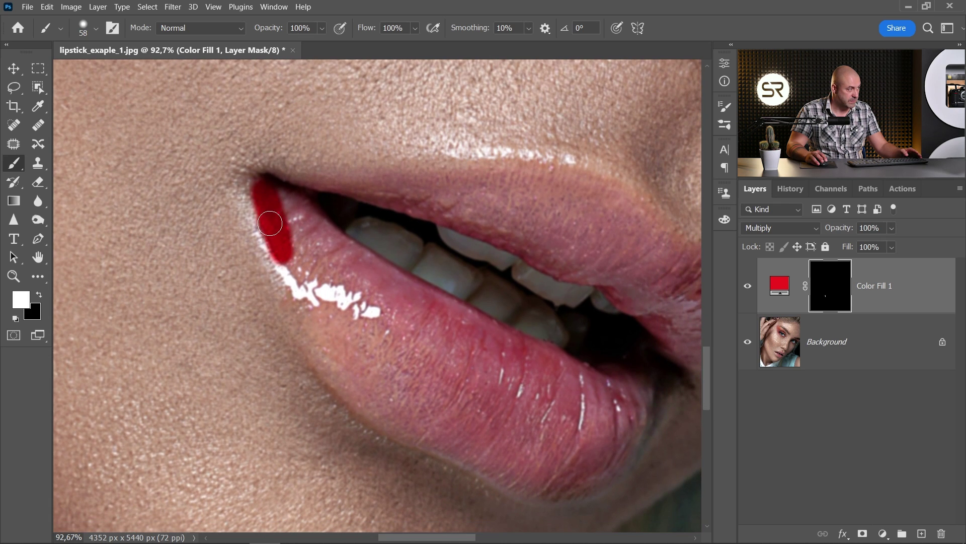
pyautogui.moveTo(281, 263)
pyautogui.mouseDown()
pyautogui.moveTo(341, 379)
pyautogui.moveTo(432, 441)
pyautogui.mouseUp()
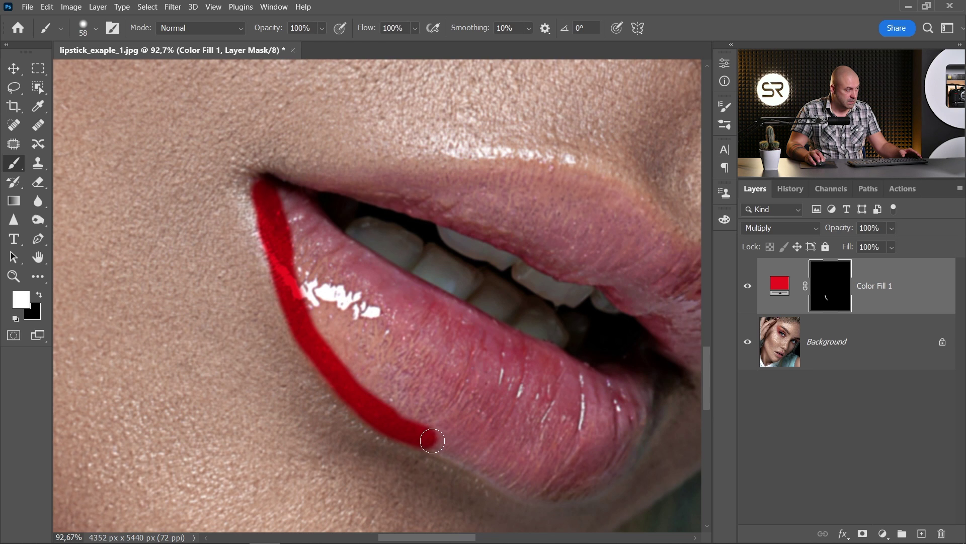
# Step: Paint red along the inner edge and across the rest of the lower lip
pyautogui.moveTo(495, 457)
pyautogui.mouseDown()
pyautogui.moveTo(392, 360)
pyautogui.moveTo(395, 380)
pyautogui.moveTo(460, 394)
pyautogui.moveTo(494, 388)
pyautogui.moveTo(537, 334)
pyautogui.mouseUp()
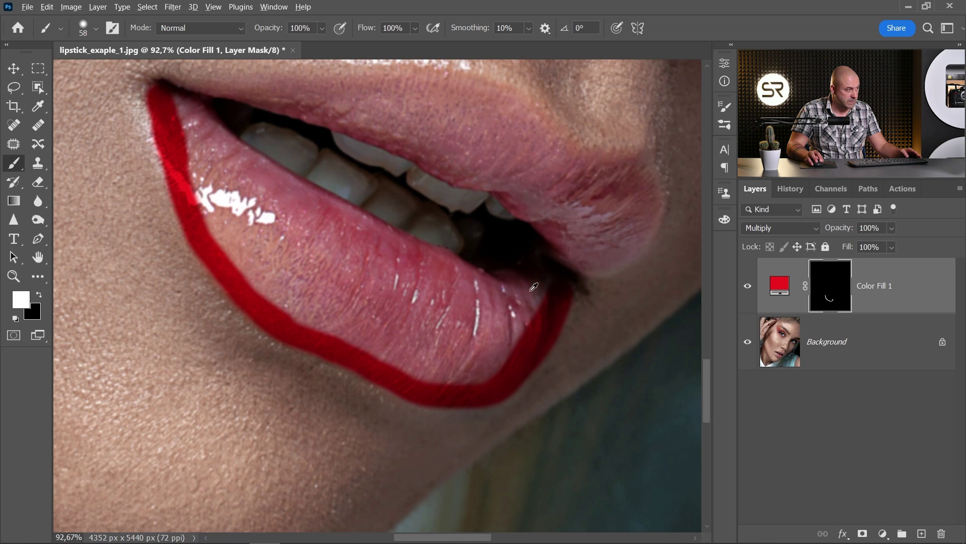
pyautogui.moveTo(551, 284)
pyautogui.mouseDown()
pyautogui.moveTo(465, 273)
pyautogui.moveTo(332, 211)
pyautogui.mouseUp()
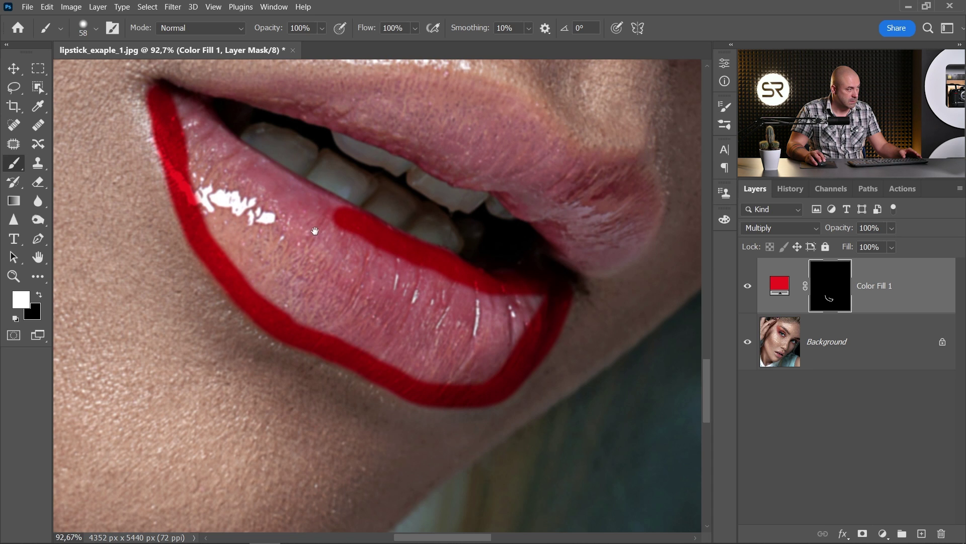
pyautogui.scroll(1, 353, 227)
pyautogui.scroll(1, 352, 226)
pyautogui.moveTo(425, 292)
pyautogui.mouseDown()
pyautogui.moveTo(258, 183)
pyautogui.moveTo(203, 127)
pyautogui.moveTo(226, 187)
pyautogui.moveTo(491, 337)
pyautogui.moveTo(203, 223)
pyautogui.mouseUp()
pyautogui.moveTo(236, 273)
pyautogui.mouseDown()
pyautogui.moveTo(387, 413)
pyautogui.moveTo(274, 291)
pyautogui.moveTo(446, 341)
pyautogui.moveTo(416, 407)
pyautogui.moveTo(391, 429)
pyautogui.moveTo(418, 399)
pyautogui.moveTo(431, 356)
pyautogui.moveTo(608, 385)
pyautogui.moveTo(433, 224)
pyautogui.moveTo(459, 227)
pyautogui.moveTo(287, 222)
pyautogui.moveTo(405, 231)
pyautogui.moveTo(406, 312)
pyautogui.moveTo(252, 308)
pyautogui.moveTo(386, 252)
pyautogui.moveTo(288, 281)
pyautogui.mouseUp()
pyautogui.scroll(1, 424, 222)
pyautogui.scroll(1, 375, 302)
pyautogui.scroll(1, 418, 287)
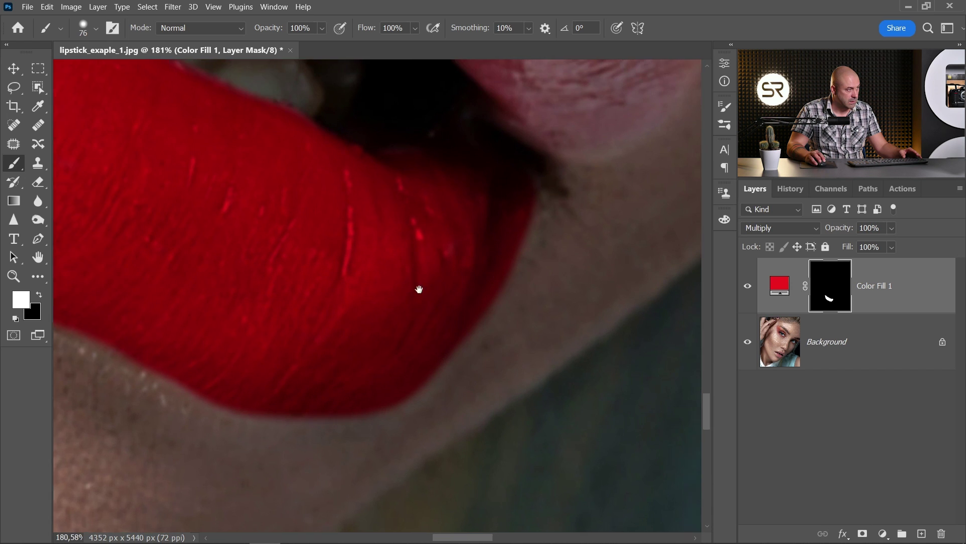
pyautogui.scroll(1, 417, 287)
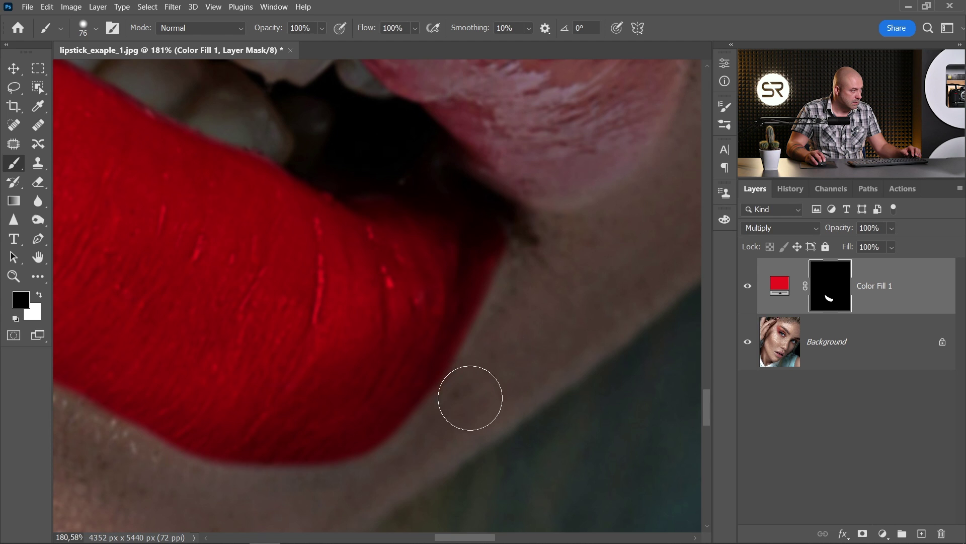
pyautogui.scroll(-3, 410, 453)
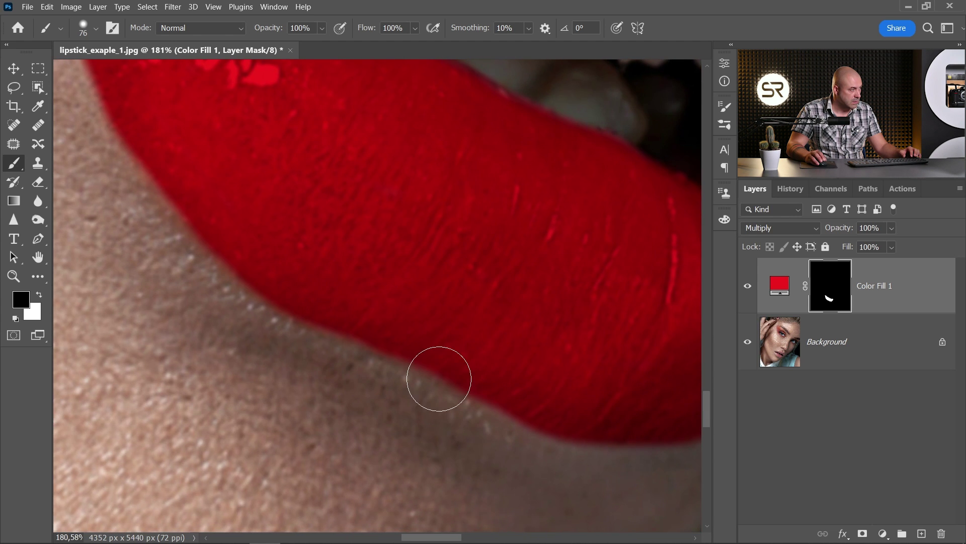
pyautogui.scroll(1, 216, 371)
pyautogui.scroll(1, 239, 343)
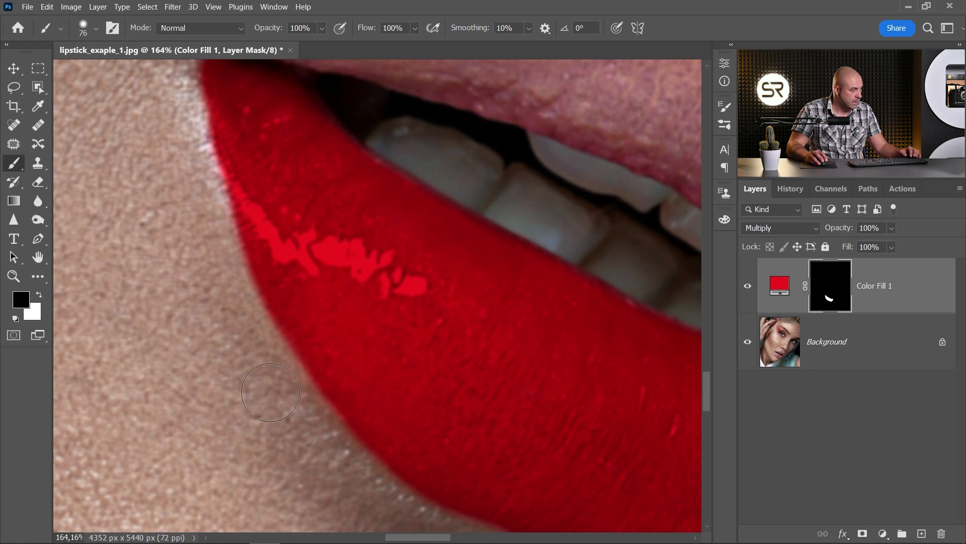
pyautogui.click(39, 294)
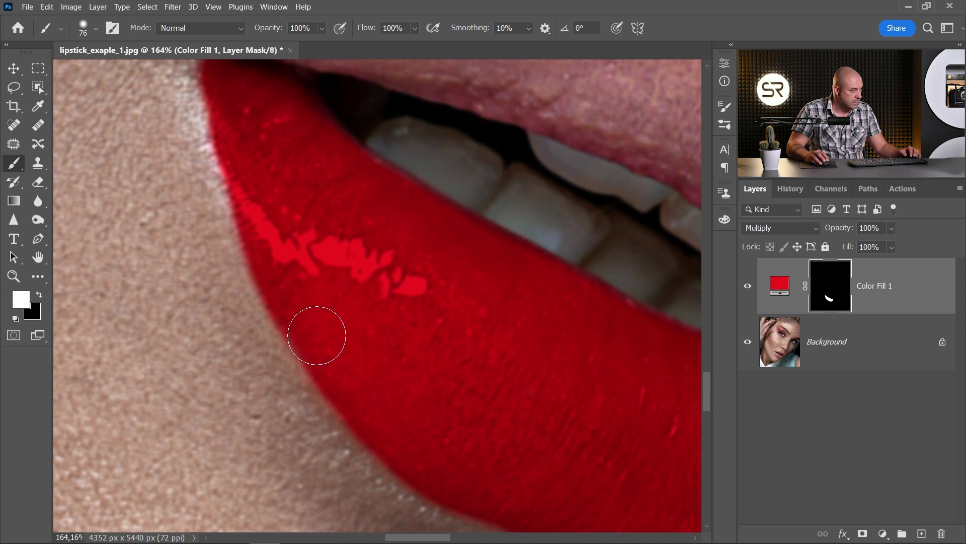
pyautogui.scroll(-2, 403, 402)
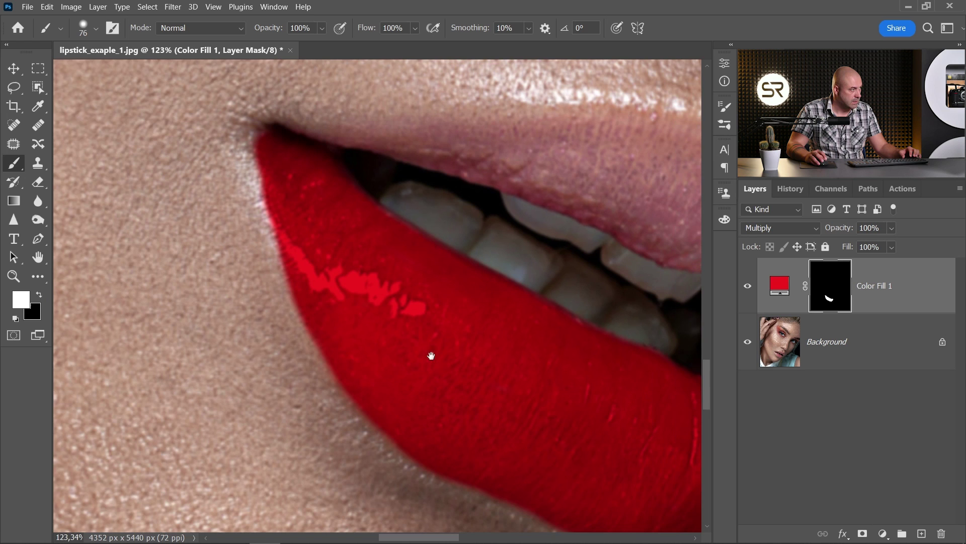
# Step: With a smaller brush, paint the upper lip's lower edge and remaining pink area red
pyautogui.moveTo(432, 367); pyautogui.dragTo(311, 273)
pyautogui.scroll(1, 311, 273)
pyautogui.moveTo(186, 203)
pyautogui.mouseDown()
pyautogui.moveTo(166, 202)
pyautogui.moveTo(475, 160)
pyautogui.moveTo(533, 162)
pyautogui.moveTo(602, 184)
pyautogui.moveTo(582, 162)
pyautogui.moveTo(283, 167)
pyautogui.moveTo(302, 151)
pyautogui.moveTo(373, 195)
pyautogui.moveTo(425, 243)
pyautogui.moveTo(513, 262)
pyautogui.moveTo(532, 290)
pyautogui.moveTo(535, 330)
pyautogui.moveTo(508, 382)
pyautogui.moveTo(461, 405)
pyautogui.moveTo(422, 403)
pyautogui.moveTo(388, 355)
pyautogui.moveTo(315, 293)
pyautogui.moveTo(274, 283)
pyautogui.mouseUp()
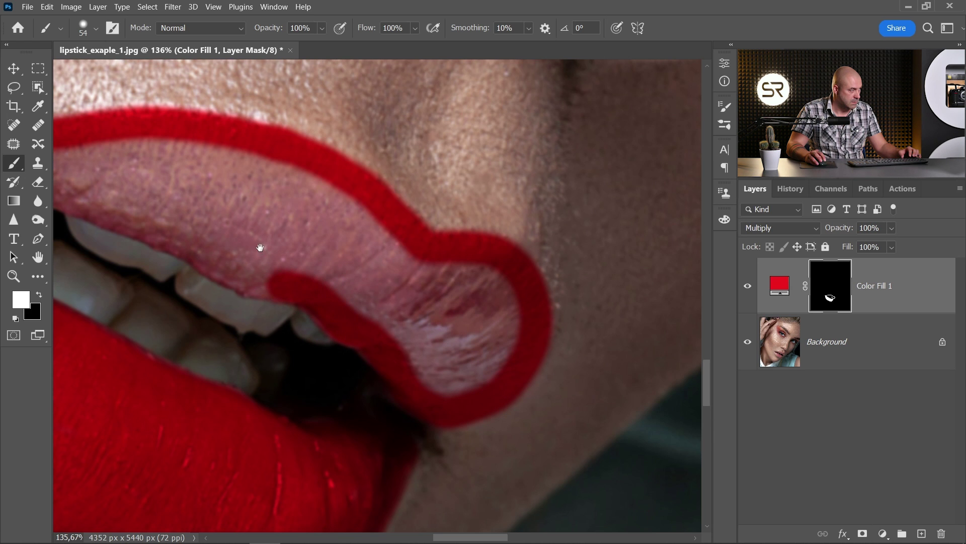
pyautogui.moveTo(260, 248); pyautogui.dragTo(371, 259)
pyautogui.scroll(1, 313, 280)
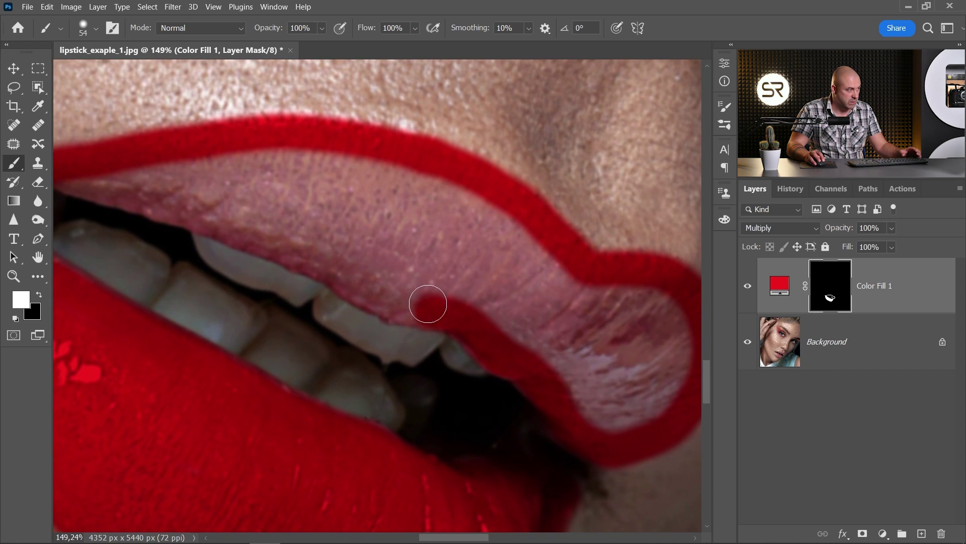
pyautogui.moveTo(427, 308)
pyautogui.mouseDown()
pyautogui.moveTo(218, 220)
pyautogui.moveTo(402, 258)
pyautogui.moveTo(265, 225)
pyautogui.moveTo(540, 210)
pyautogui.moveTo(384, 239)
pyautogui.moveTo(507, 282)
pyautogui.mouseUp()
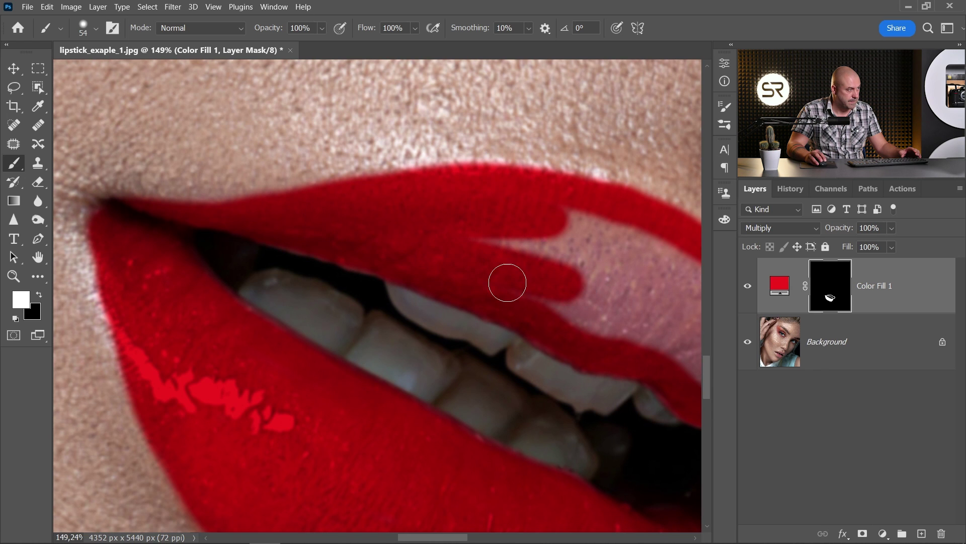
pyautogui.scroll(-3, 507, 282)
pyautogui.moveTo(597, 294); pyautogui.dragTo(386, 250)
pyautogui.moveTo(334, 236)
pyautogui.mouseDown()
pyautogui.moveTo(334, 201)
pyautogui.moveTo(448, 248)
pyautogui.moveTo(328, 233)
pyautogui.moveTo(414, 276)
pyautogui.moveTo(496, 287)
pyautogui.moveTo(557, 309)
pyautogui.moveTo(564, 341)
pyautogui.moveTo(483, 330)
pyautogui.moveTo(491, 322)
pyautogui.mouseUp()
pyautogui.scroll(-3, 453, 310)
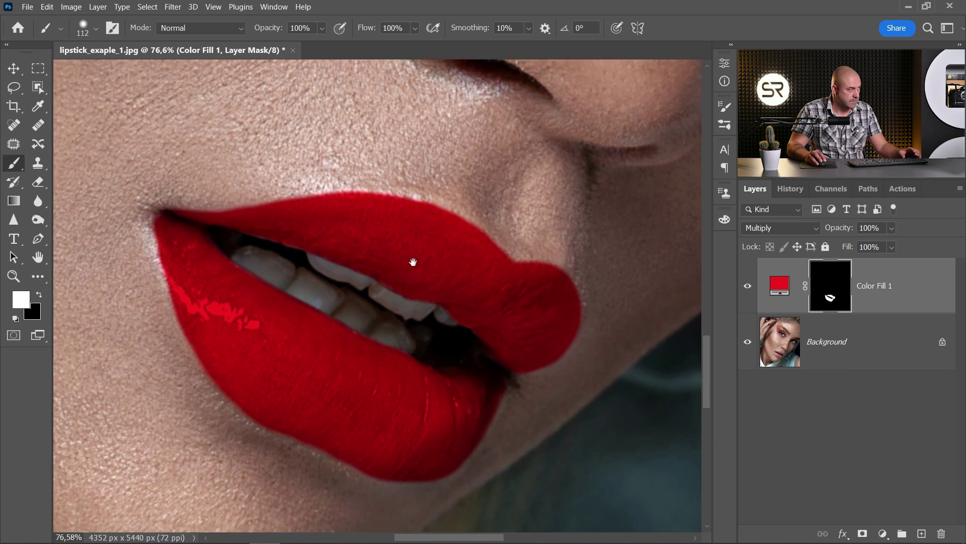
pyautogui.scroll(-2, 412, 261)
pyautogui.scroll(-1, 421, 263)
# Step: Rename the Color Fill 1 layer to 'Dark' and reselect it
pyautogui.moveTo(407, 251)
pyautogui.mouseDown()
pyautogui.moveTo(388, 263)
pyautogui.moveTo(371, 255)
pyautogui.mouseUp()
pyautogui.scroll(-1, 389, 263)
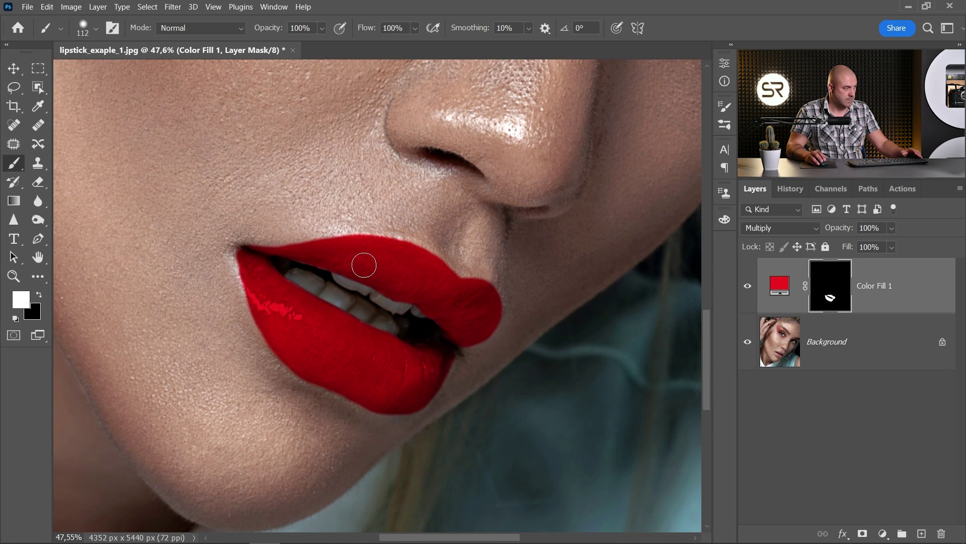
pyautogui.scroll(2, 322, 322)
pyautogui.scroll(1, 322, 322)
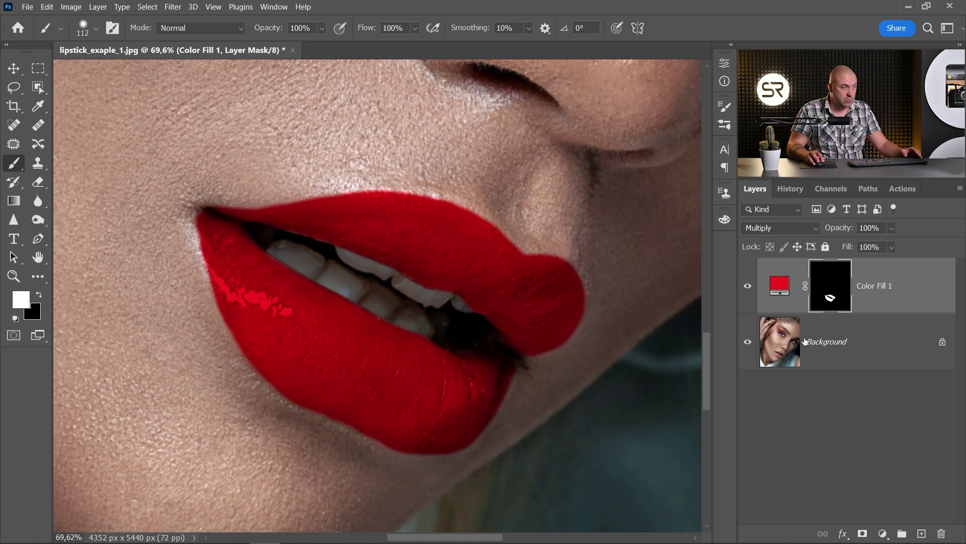
pyautogui.hotkey('ctrl', '2')
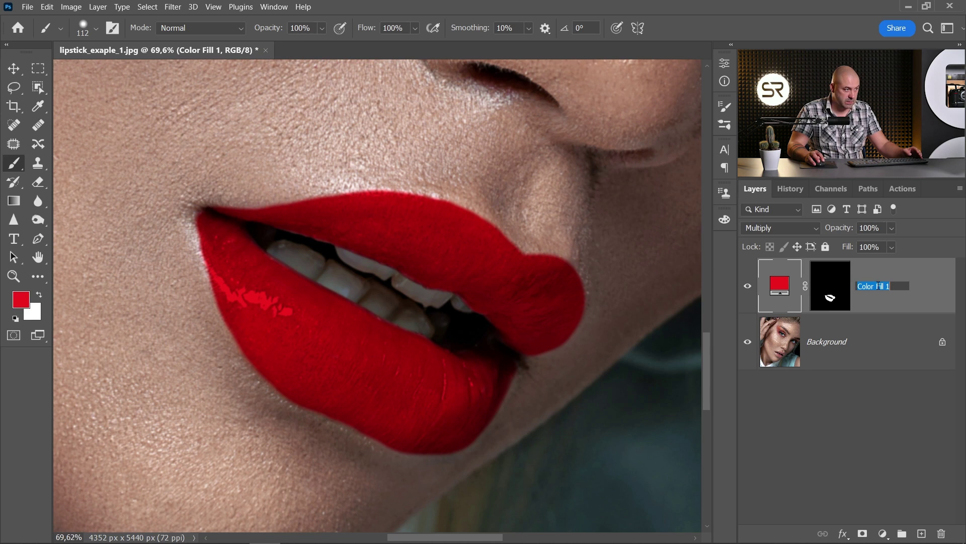
pyautogui.write('Dark')
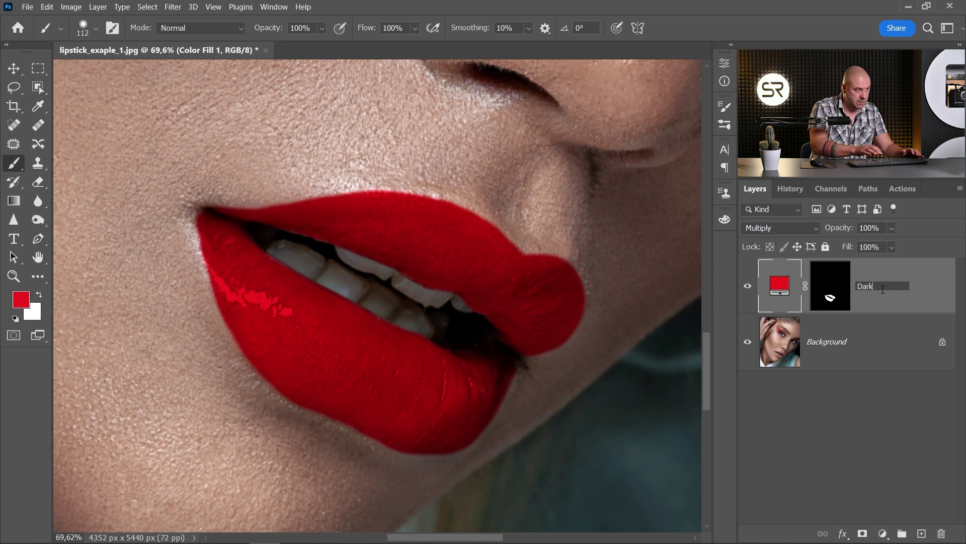
pyautogui.click(837, 316)
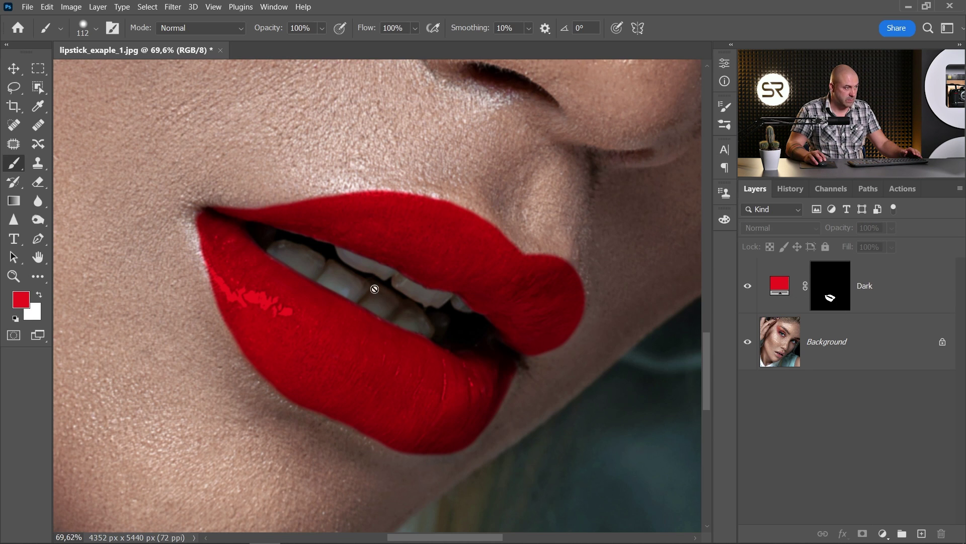
pyautogui.click(944, 286)
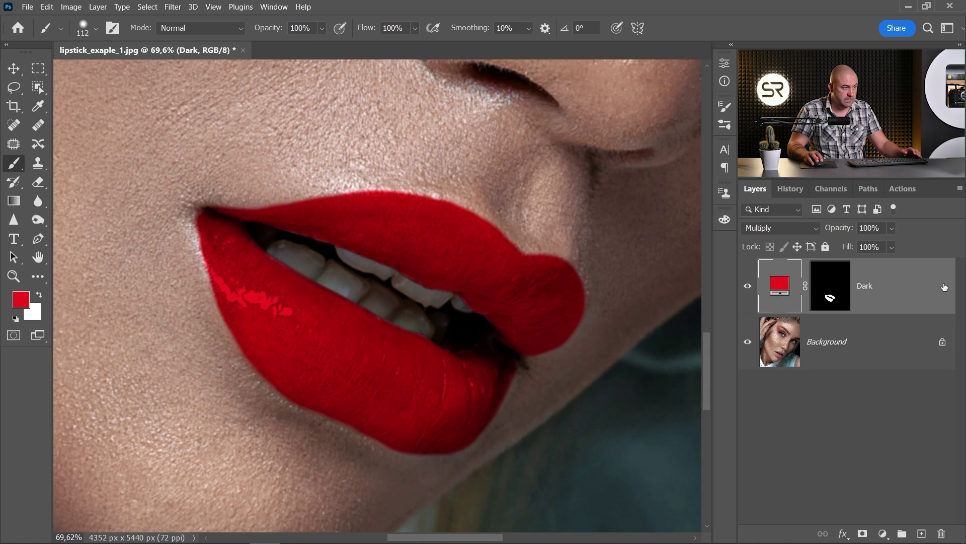
# Step: Split the Dark layer's Blend If Underlying Layer white slider so lip highlights show through
pyautogui.doubleClick(944, 286)
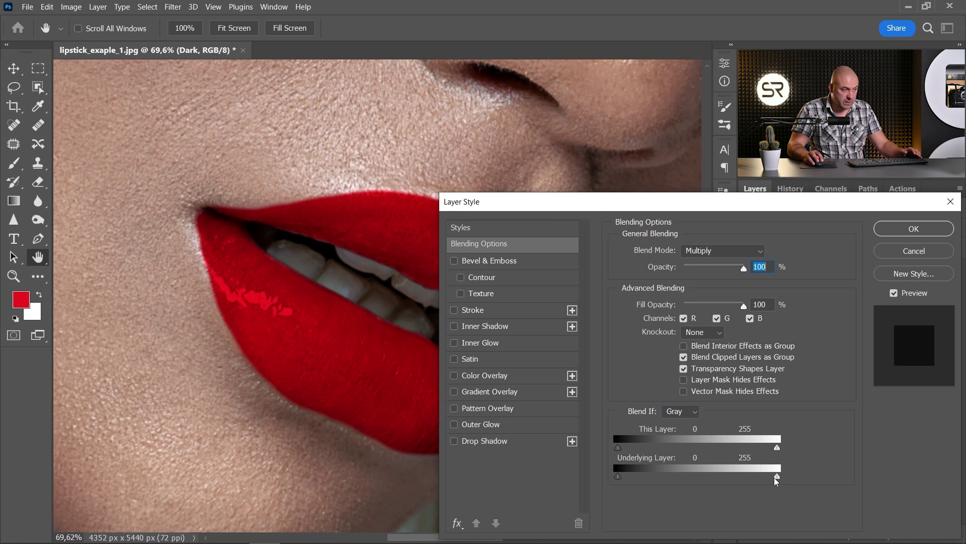
pyautogui.moveTo(777, 477); pyautogui.dragTo(775, 477)
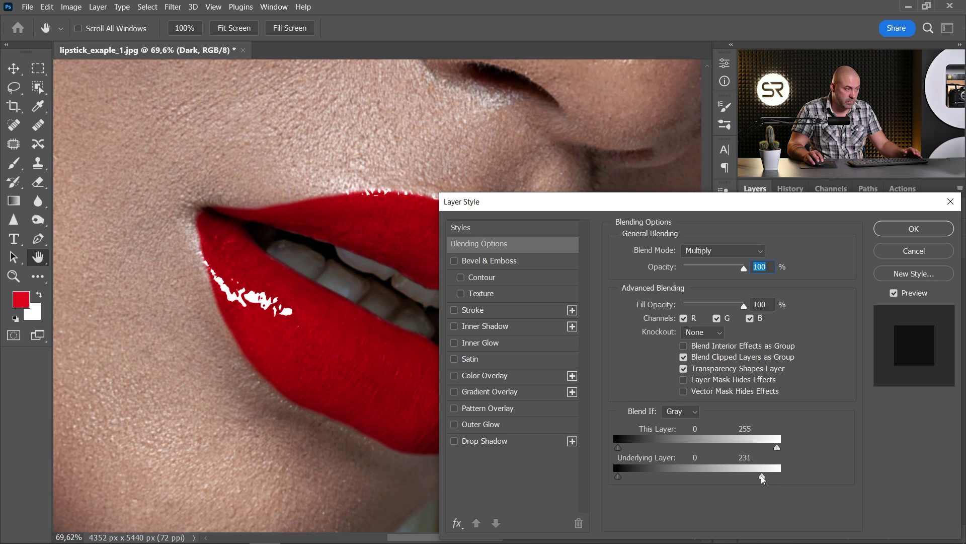
pyautogui.moveTo(763, 478); pyautogui.dragTo(732, 489)
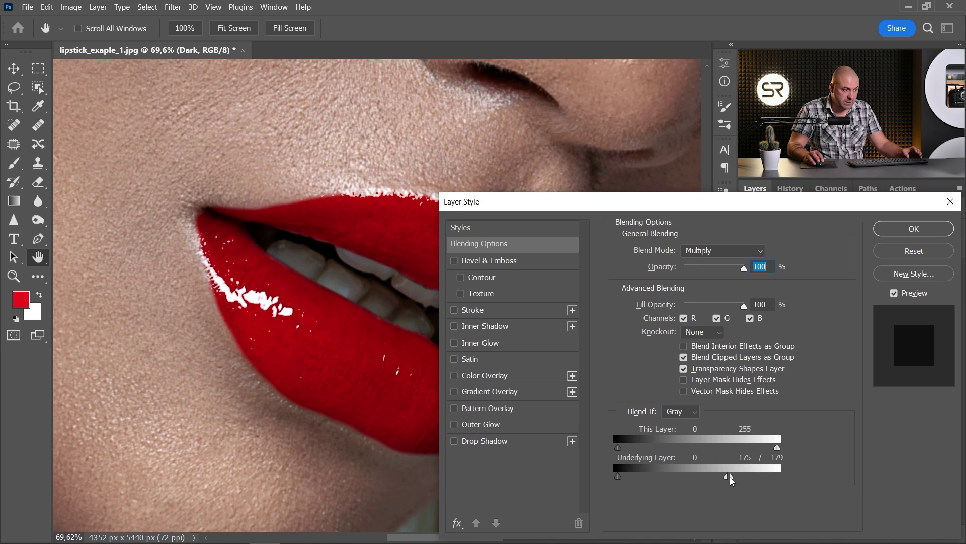
pyautogui.moveTo(732, 479)
pyautogui.mouseDown()
pyautogui.moveTo(756, 479)
pyautogui.moveTo(720, 479)
pyautogui.moveTo(764, 480)
pyautogui.moveTo(705, 479)
pyautogui.moveTo(773, 480)
pyautogui.mouseUp()
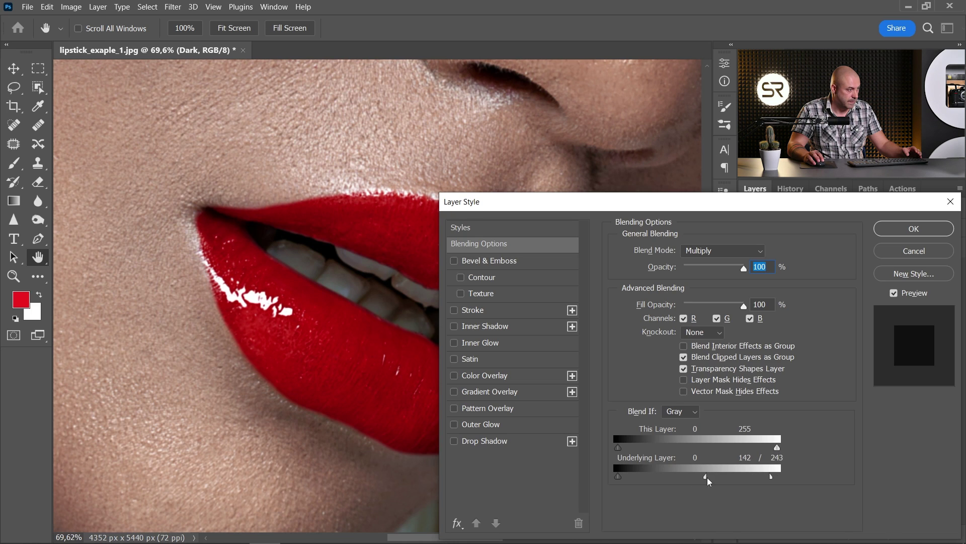
pyautogui.moveTo(703, 480); pyautogui.dragTo(707, 480)
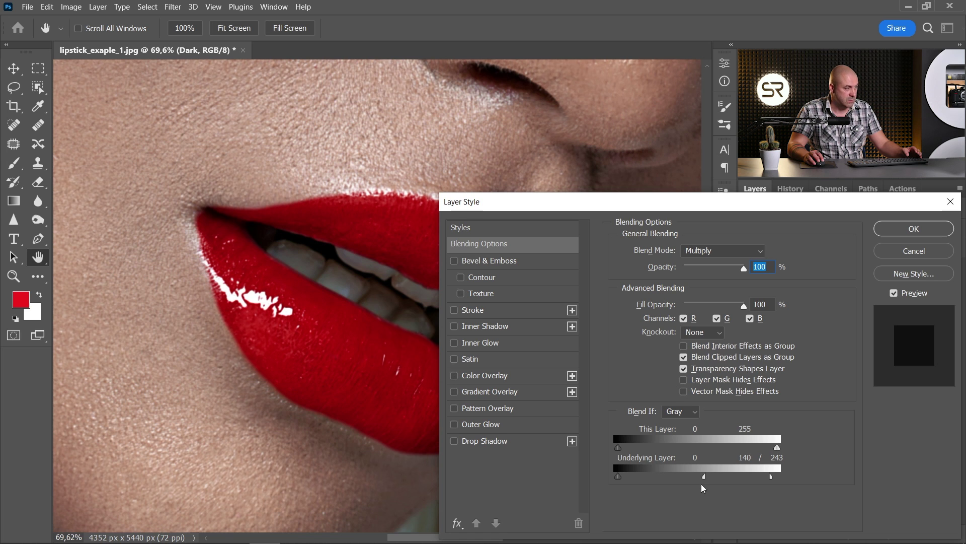
pyautogui.click(913, 229)
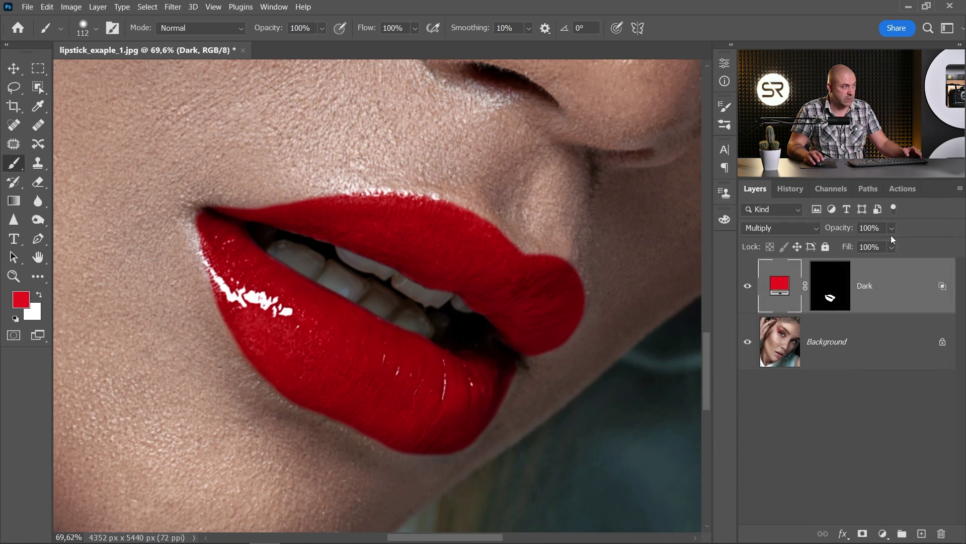
# Step: Duplicate the Dark layer as 'Bright' and open its blending options
pyautogui.scroll(-2, 304, 374)
pyautogui.moveTo(352, 292); pyautogui.dragTo(352, 317)
pyautogui.scroll(-3, 352, 317)
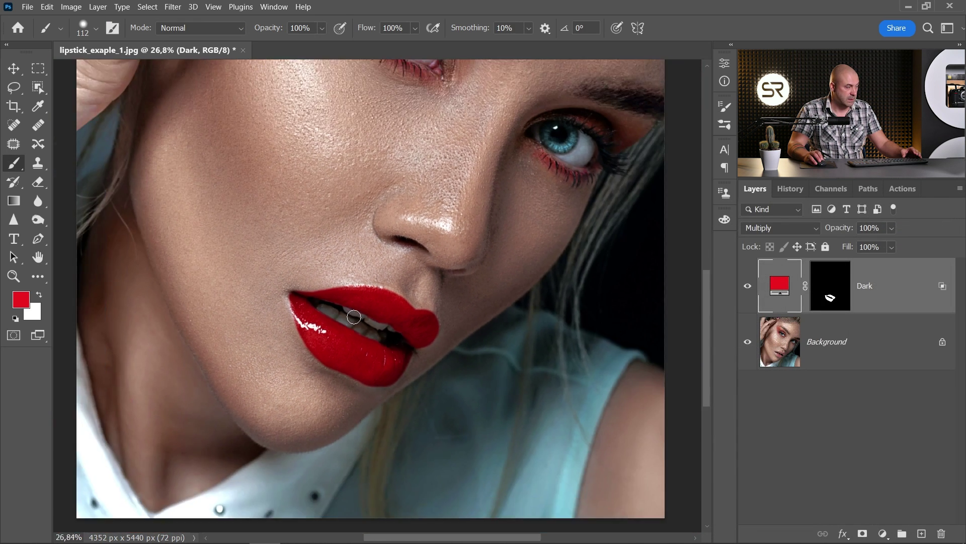
pyautogui.scroll(1, 347, 323)
pyautogui.scroll(1, 360, 335)
pyautogui.scroll(1, 373, 287)
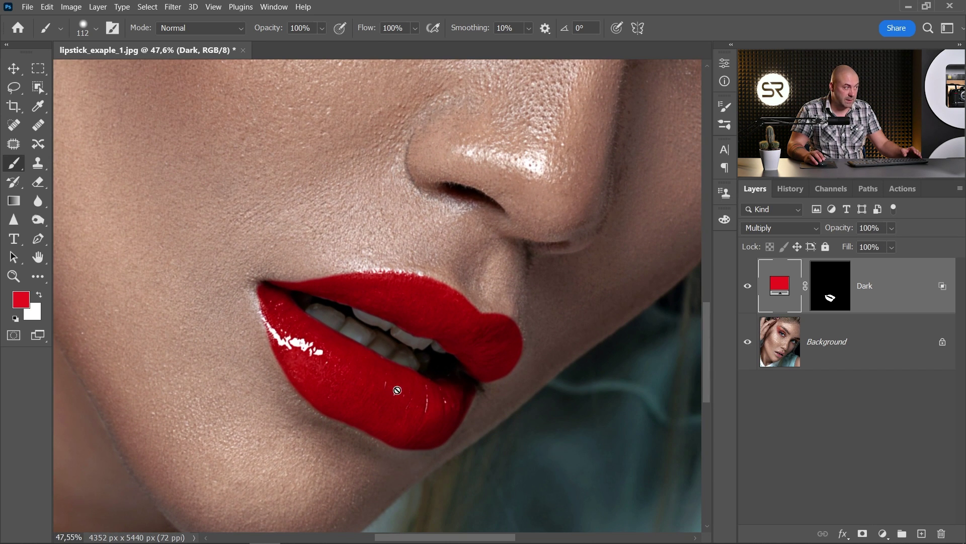
pyautogui.scroll(-1, 394, 384)
pyautogui.scroll(1, 396, 328)
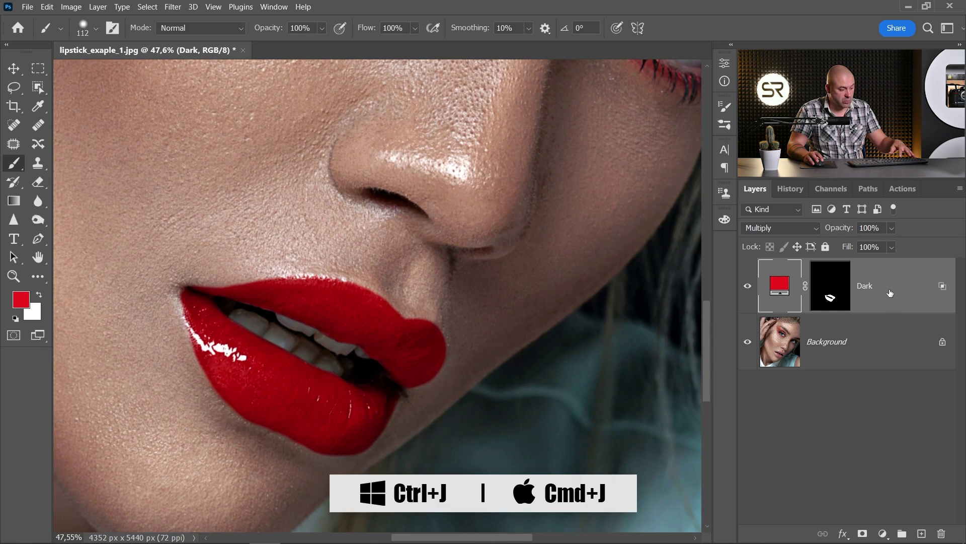
pyautogui.hotkey('ctrl', 'j')
pyautogui.doubleClick(877, 287)
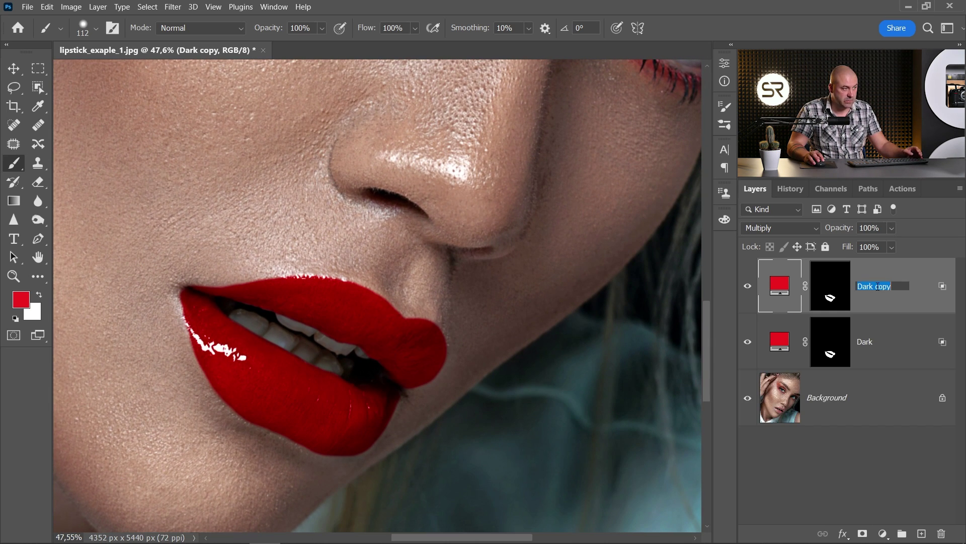
pyautogui.write('Bright')
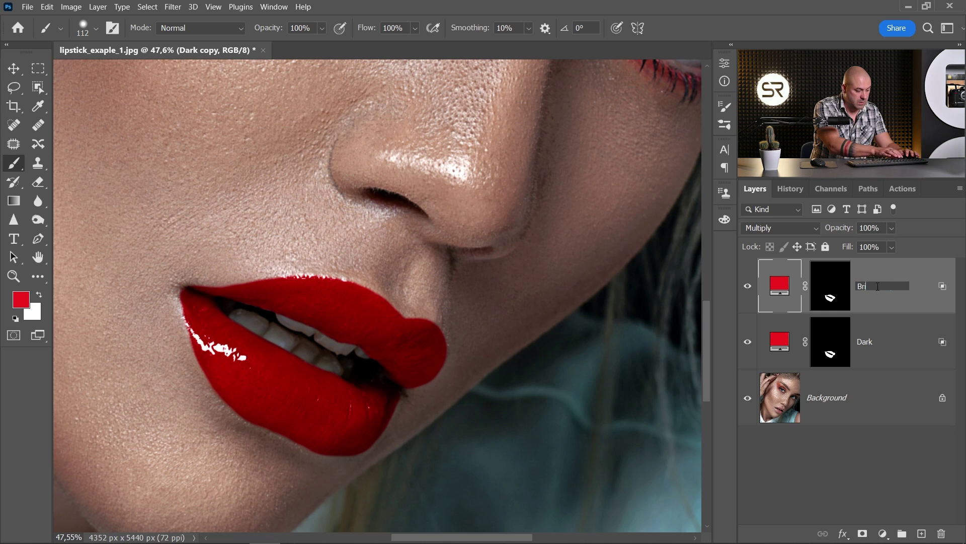
pyautogui.click(945, 288)
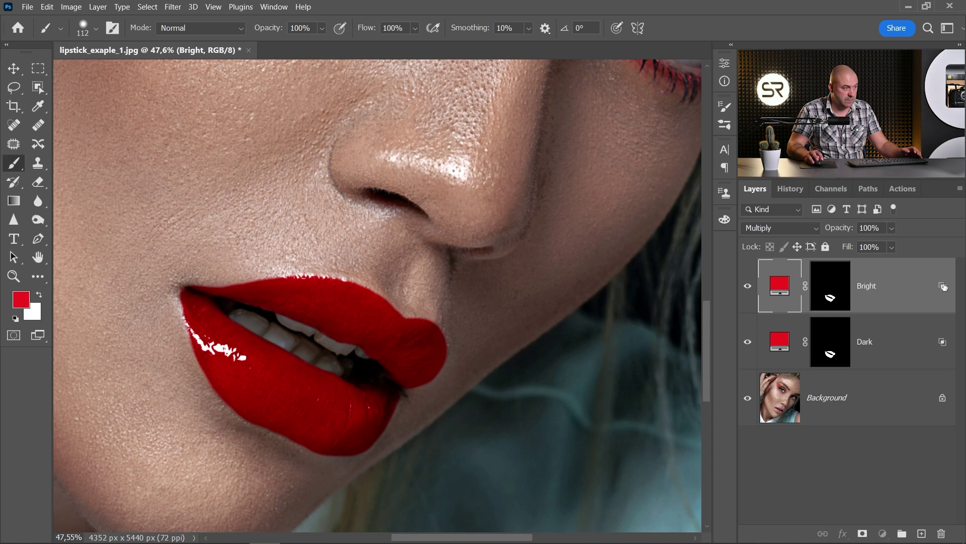
pyautogui.doubleClick(944, 287)
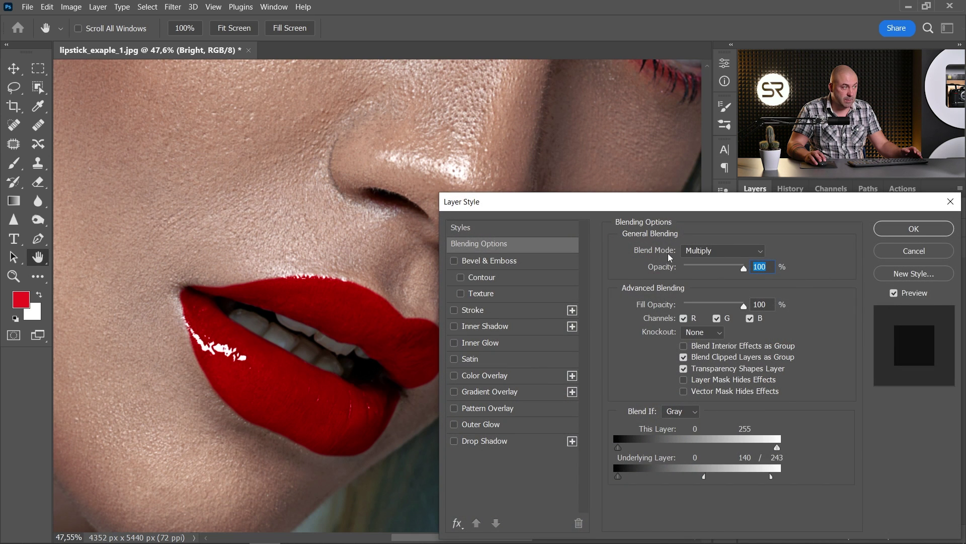
# Step: Set Bright to Screen and split its Underlying Layer black slider to about 45/188
pyautogui.click(716, 254)
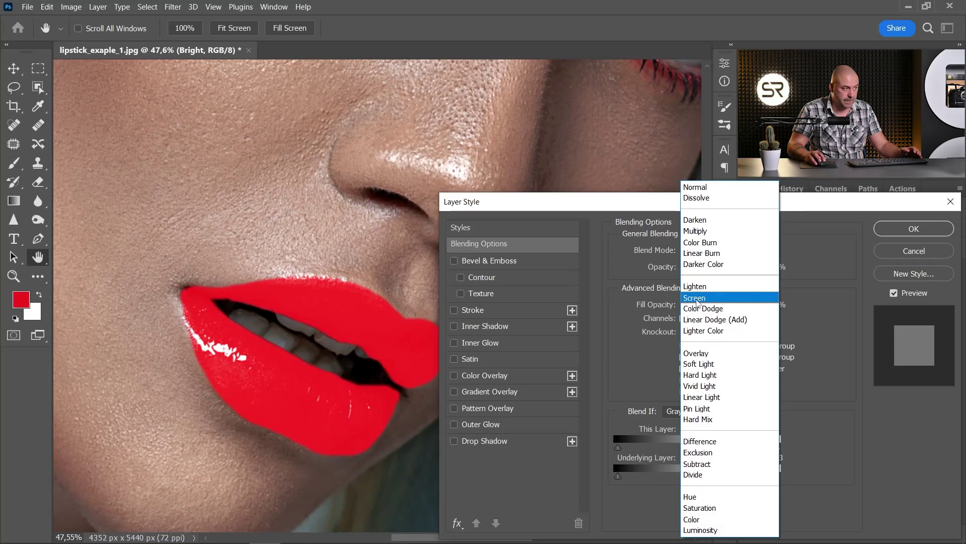
pyautogui.click(698, 299)
pyautogui.moveTo(771, 476); pyautogui.dragTo(779, 477)
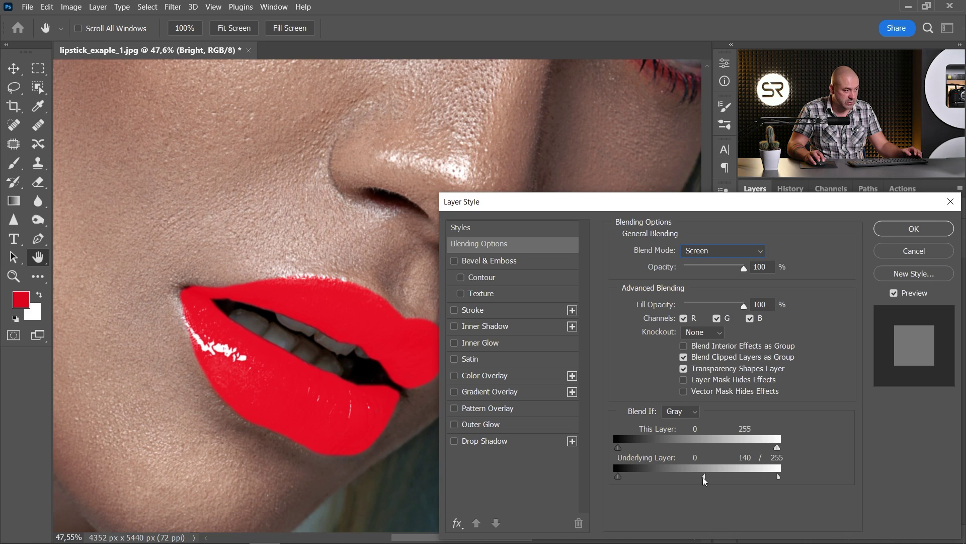
pyautogui.moveTo(707, 476); pyautogui.dragTo(778, 476)
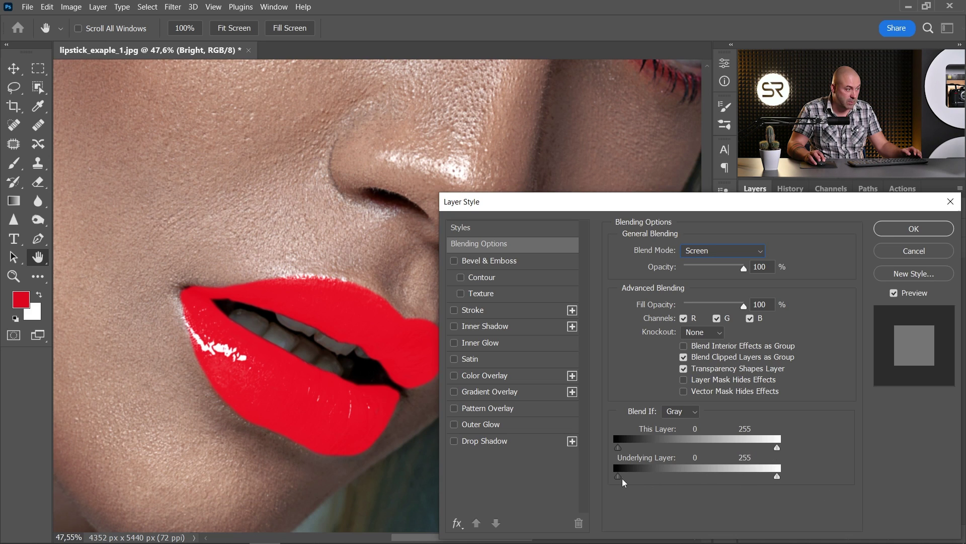
pyautogui.moveTo(620, 482); pyautogui.dragTo(657, 484)
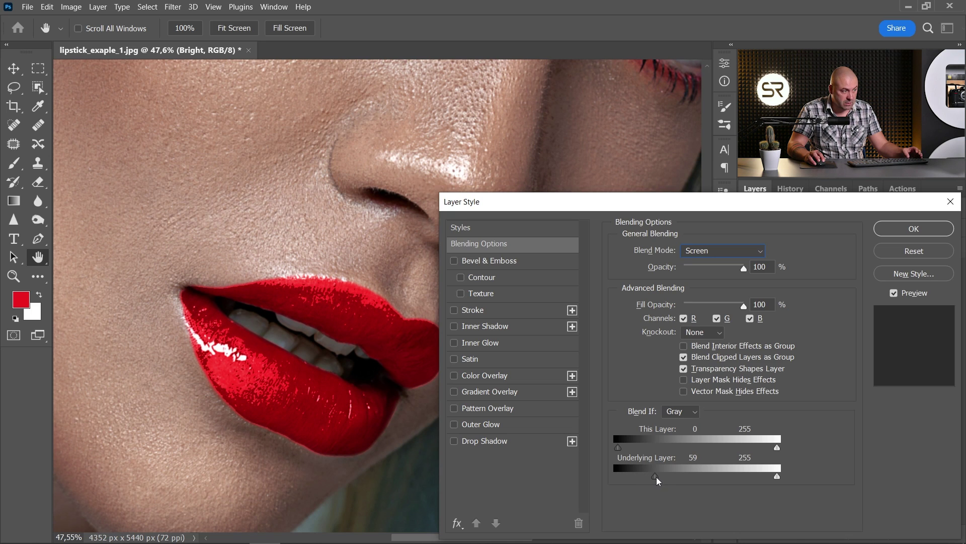
pyautogui.moveTo(655, 476); pyautogui.dragTo(679, 476)
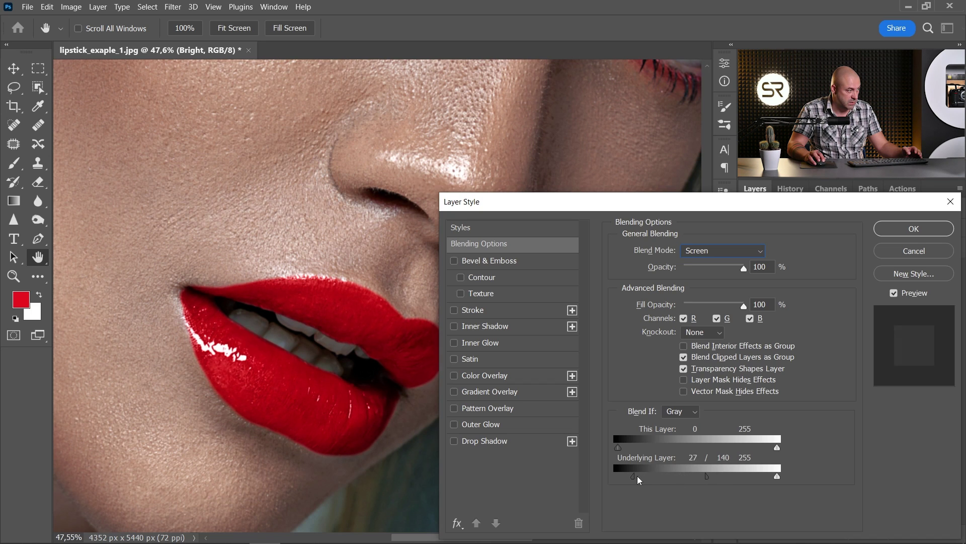
pyautogui.moveTo(650, 479); pyautogui.dragTo(649, 479)
pyautogui.moveTo(709, 480); pyautogui.dragTo(731, 483)
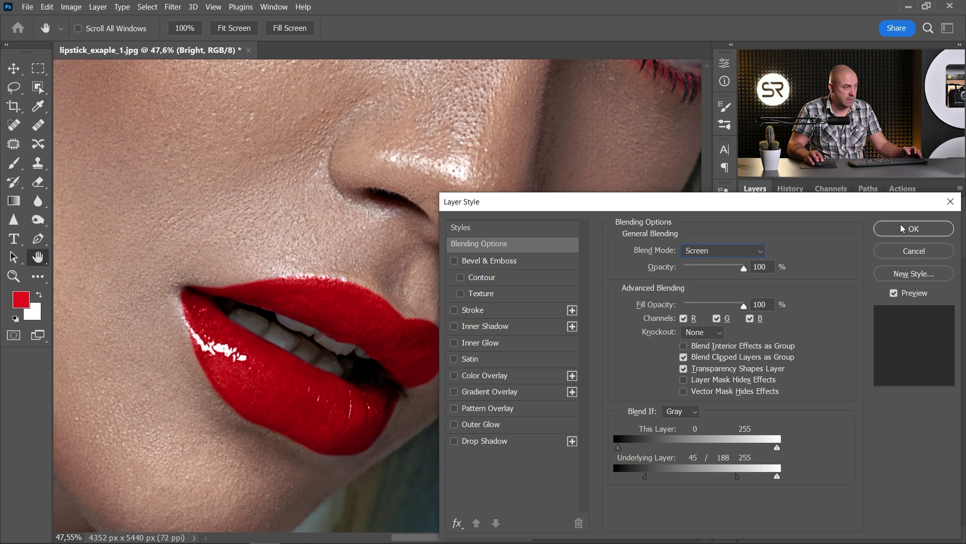
pyautogui.click(914, 228)
pyautogui.press('b')
pyautogui.scroll(-3, 495, 349)
pyautogui.scroll(-2, 495, 348)
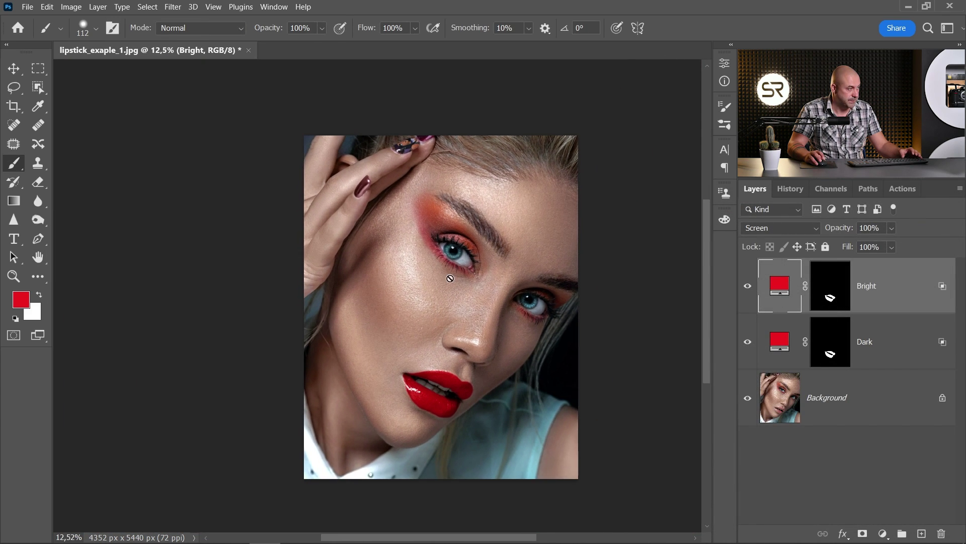
pyautogui.scroll(-2, 421, 245)
pyautogui.scroll(1, 420, 245)
pyautogui.scroll(2, 414, 351)
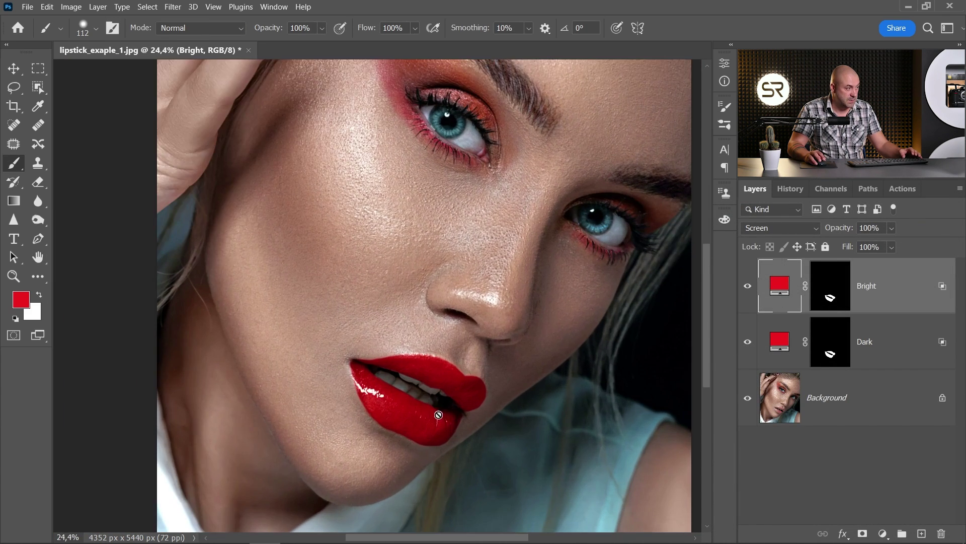
pyautogui.scroll(-1, 459, 282)
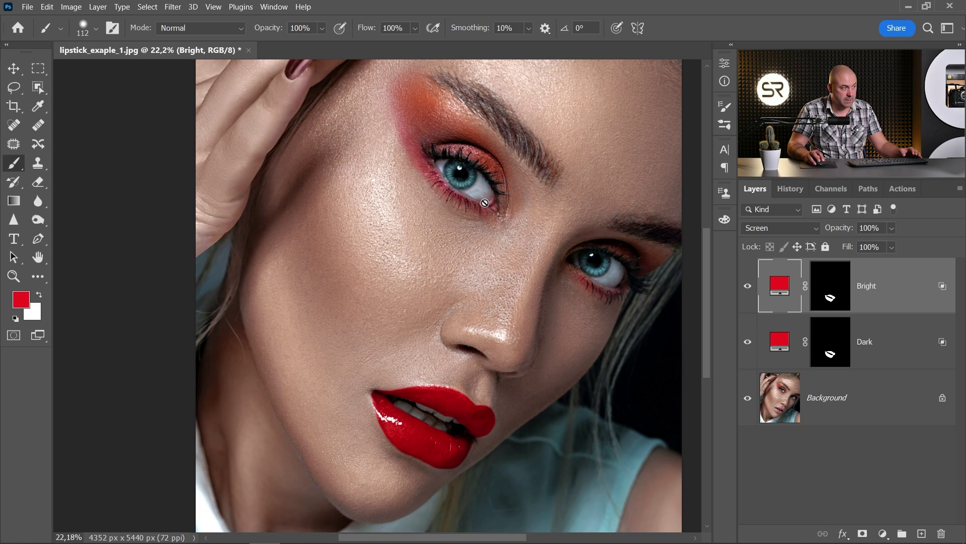
pyautogui.click(804, 342)
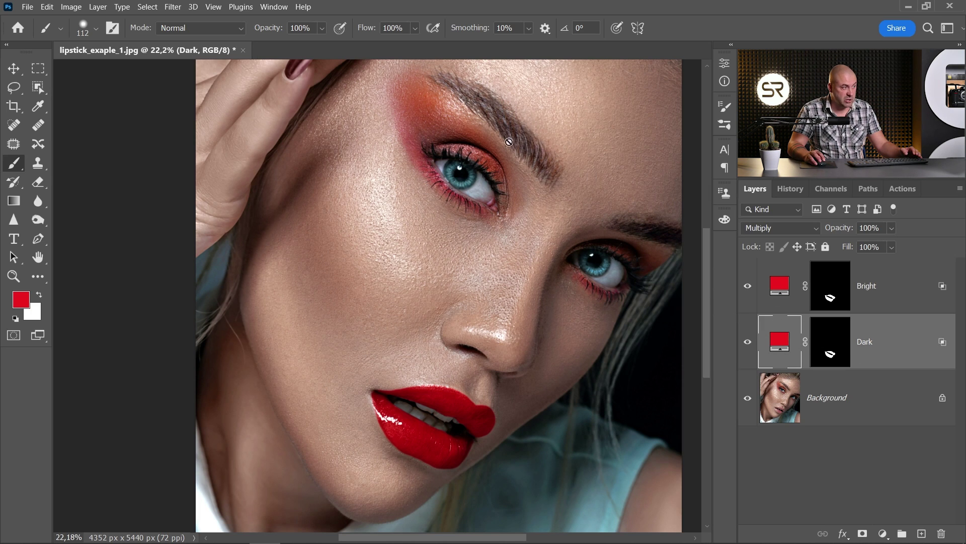
# Step: Change the Dark fill colour to a slightly desaturated pinkish red
pyautogui.doubleClick(780, 345)
pyautogui.moveTo(787, 289); pyautogui.dragTo(816, 330)
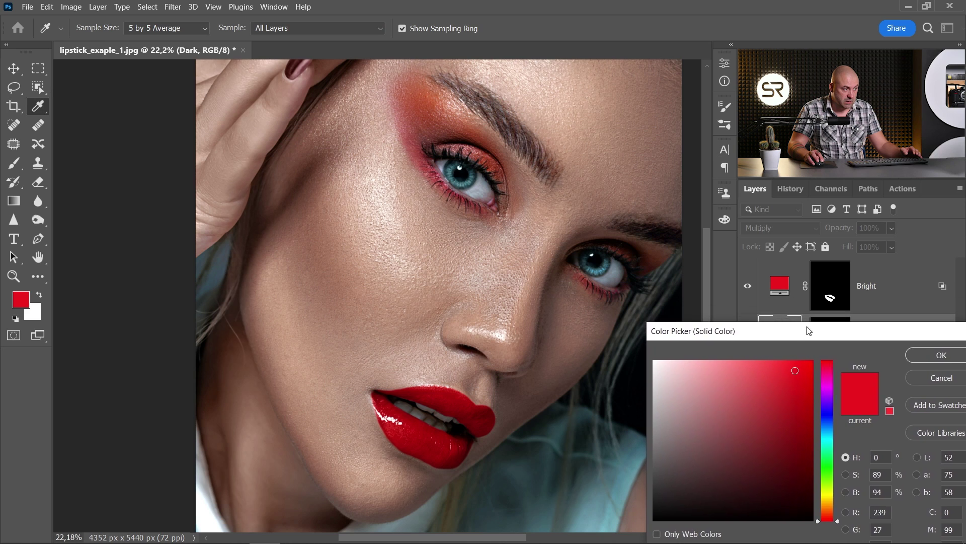
pyautogui.moveTo(798, 382); pyautogui.dragTo(802, 369)
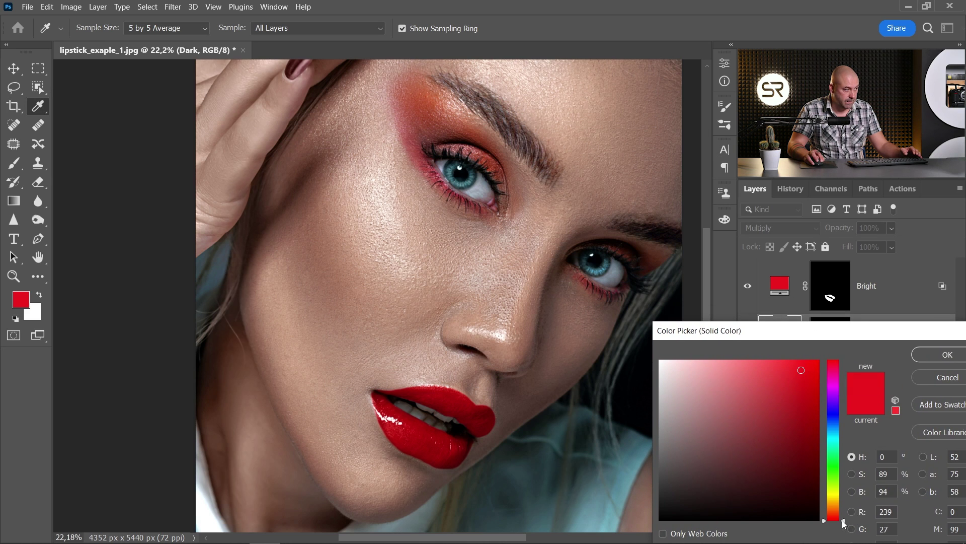
pyautogui.moveTo(844, 523); pyautogui.dragTo(844, 519)
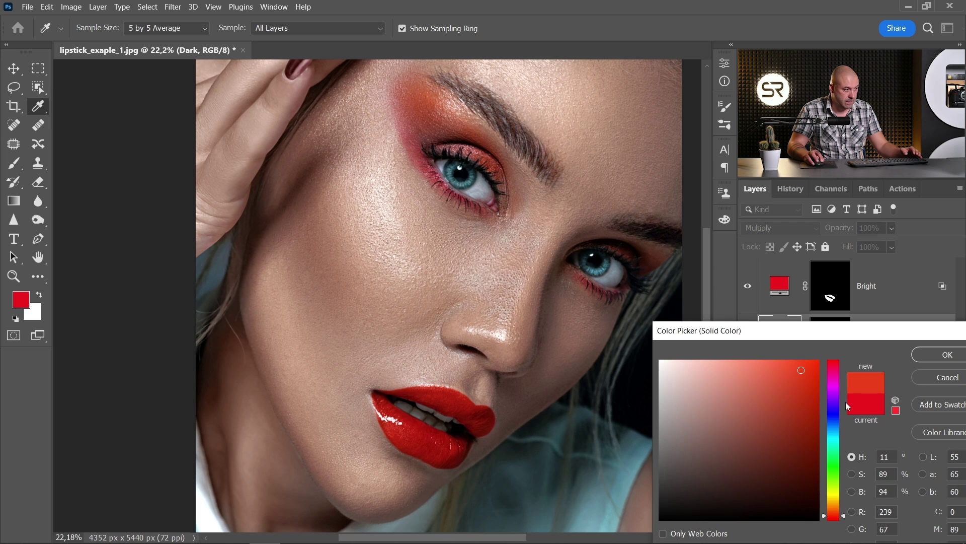
pyautogui.moveTo(846, 406)
pyautogui.mouseDown()
pyautogui.moveTo(843, 359)
pyautogui.moveTo(845, 368)
pyautogui.mouseUp()
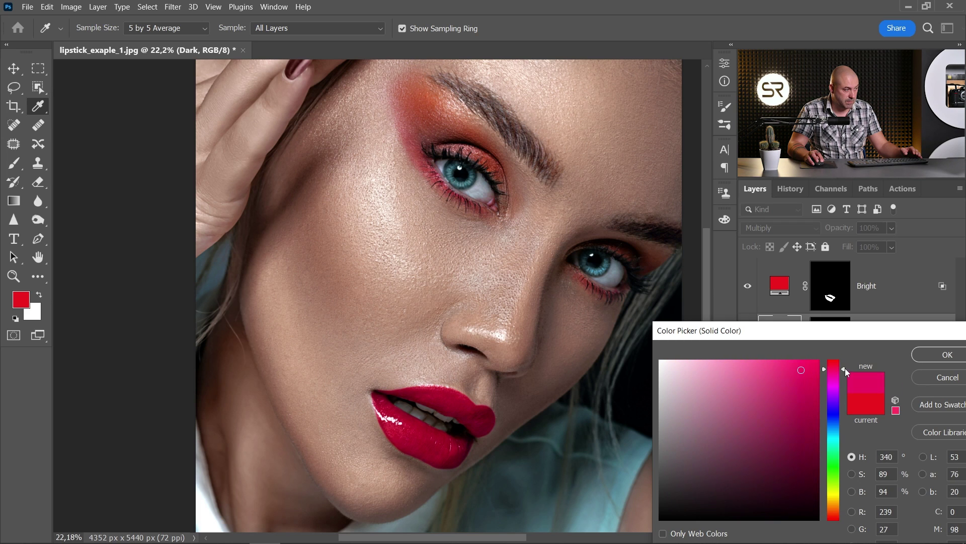
pyautogui.click(852, 474)
pyautogui.moveTo(826, 376); pyautogui.dragTo(828, 390)
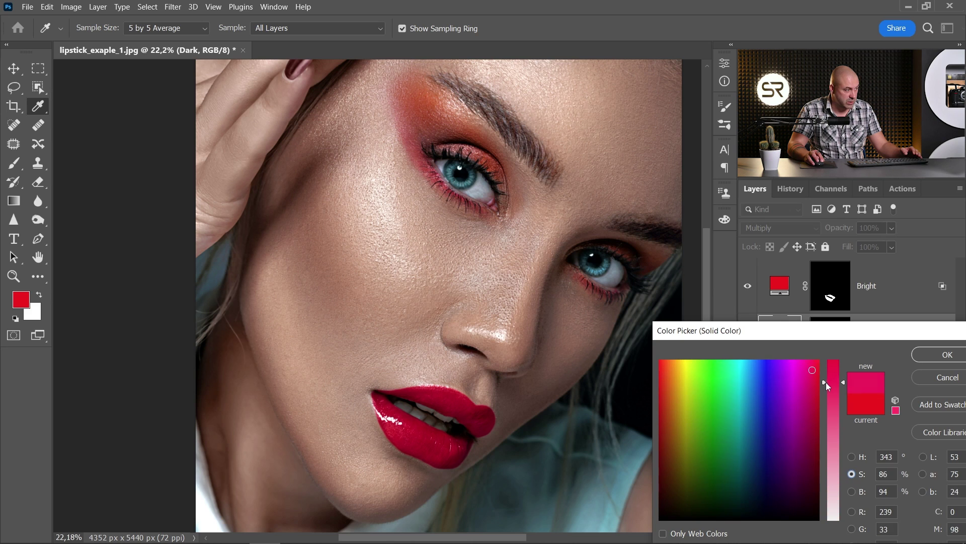
pyautogui.click(931, 354)
# Step: Change the Bright fill colour to a pale gold yellow at about 67% saturation
pyautogui.doubleClick(782, 286)
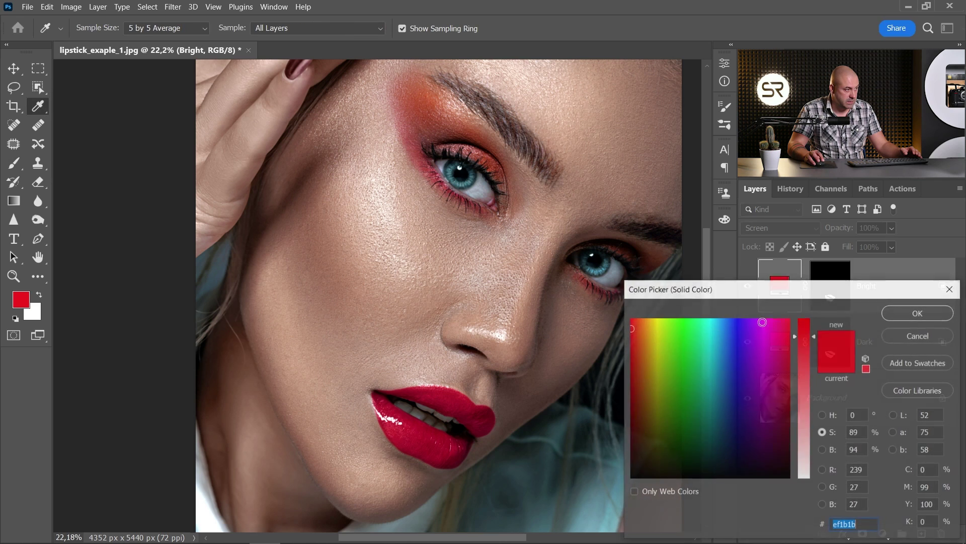
pyautogui.click(823, 416)
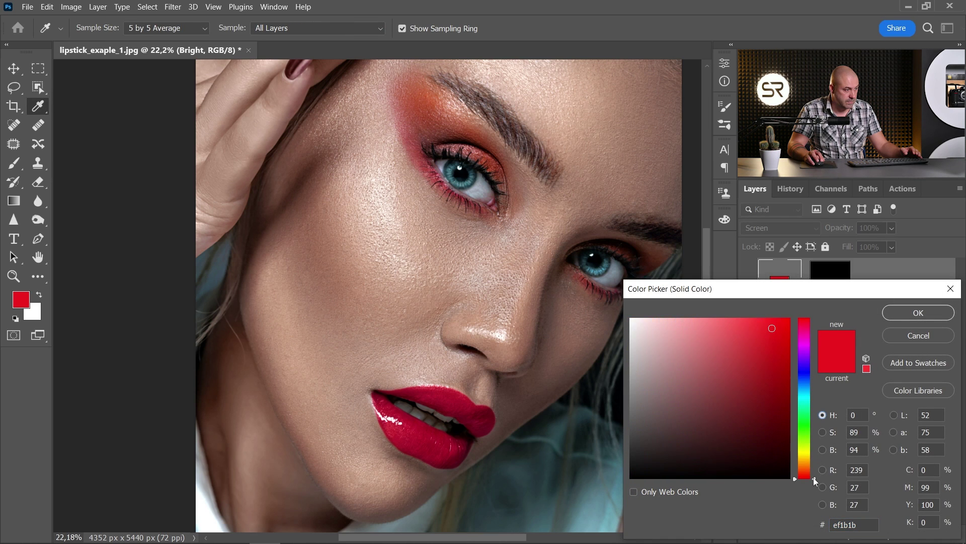
pyautogui.moveTo(814, 478); pyautogui.dragTo(817, 459)
pyautogui.click(823, 432)
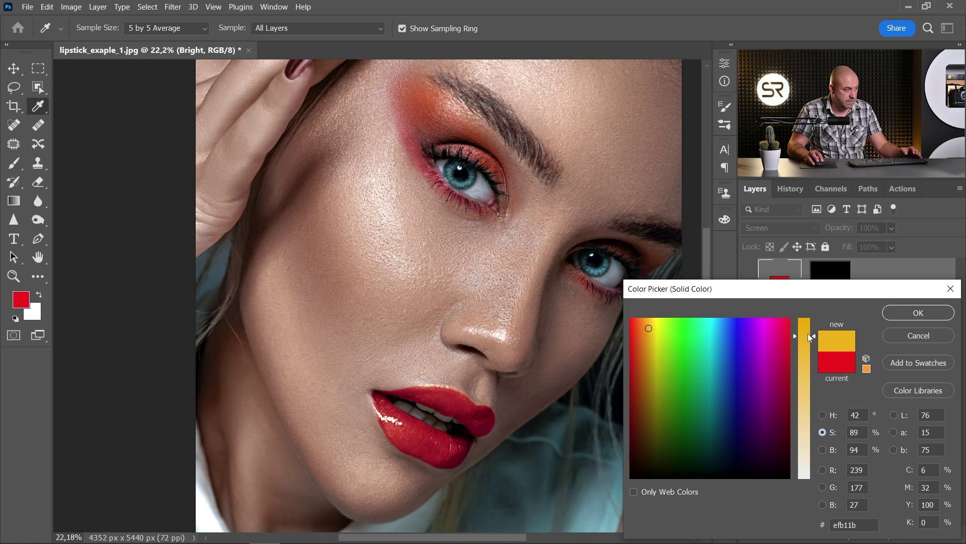
pyautogui.moveTo(815, 337); pyautogui.dragTo(820, 371)
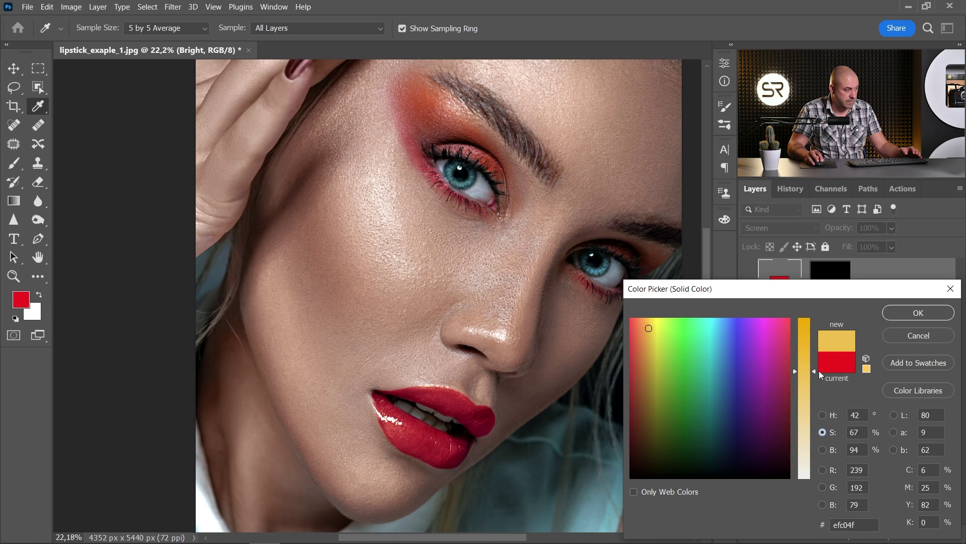
pyautogui.click(894, 309)
# Step: Reopen the Dark fill colour and darken its pink slightly
pyautogui.click(781, 345)
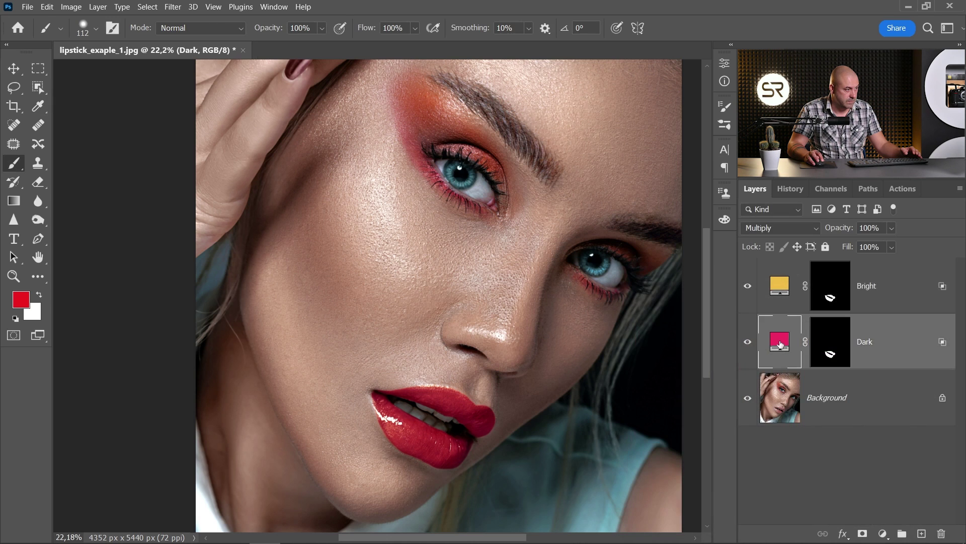
pyautogui.doubleClick(781, 344)
pyautogui.click(785, 336)
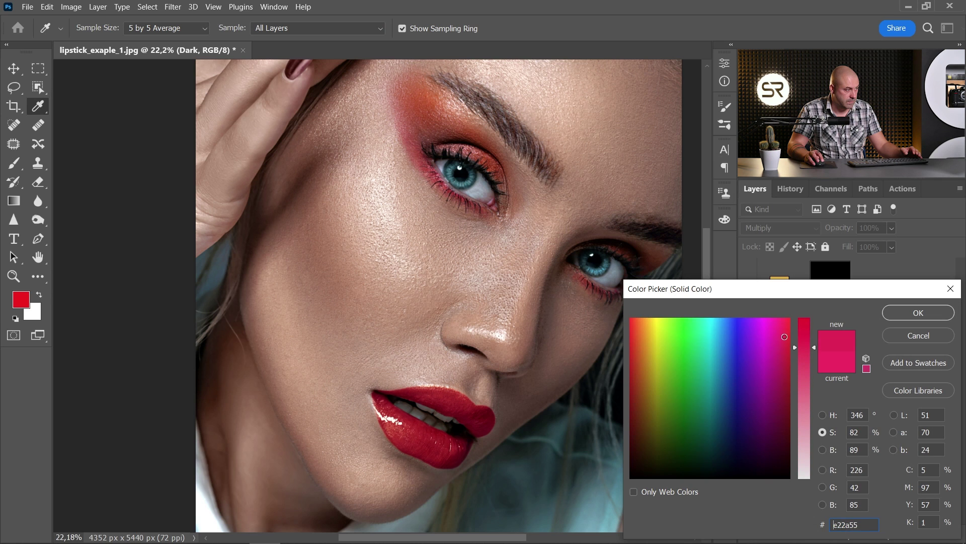
# Step: Confirm a darker crimson for the Dark fill, then select both Bright and Dark layers
pyautogui.moveTo(784, 337); pyautogui.dragTo(786, 342)
pyautogui.click(918, 312)
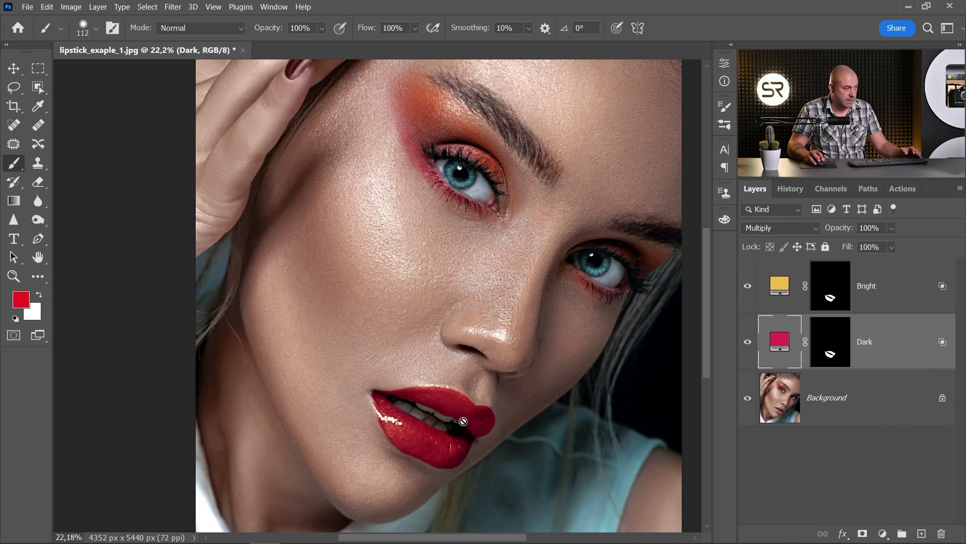
pyautogui.scroll(-2, 454, 425)
pyautogui.scroll(1, 455, 426)
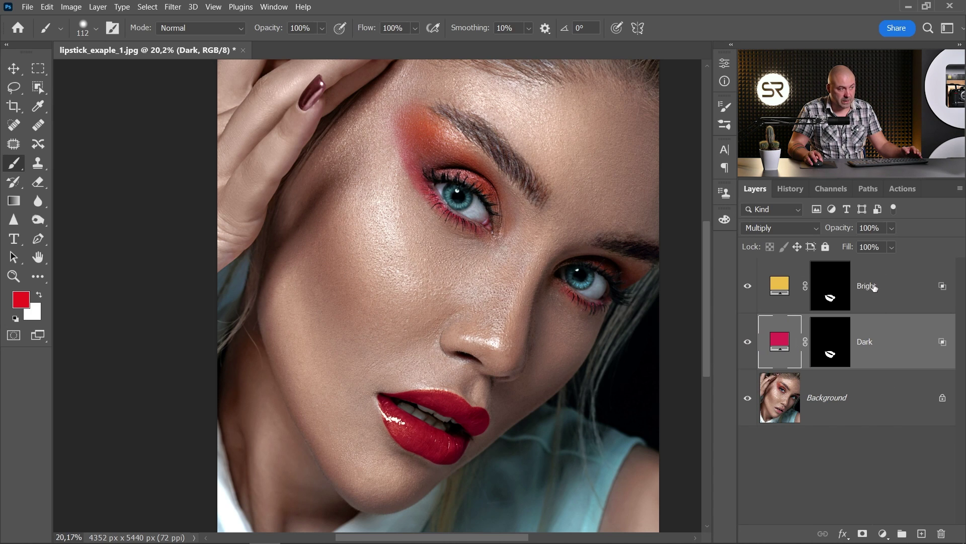
pyautogui.click(874, 287)
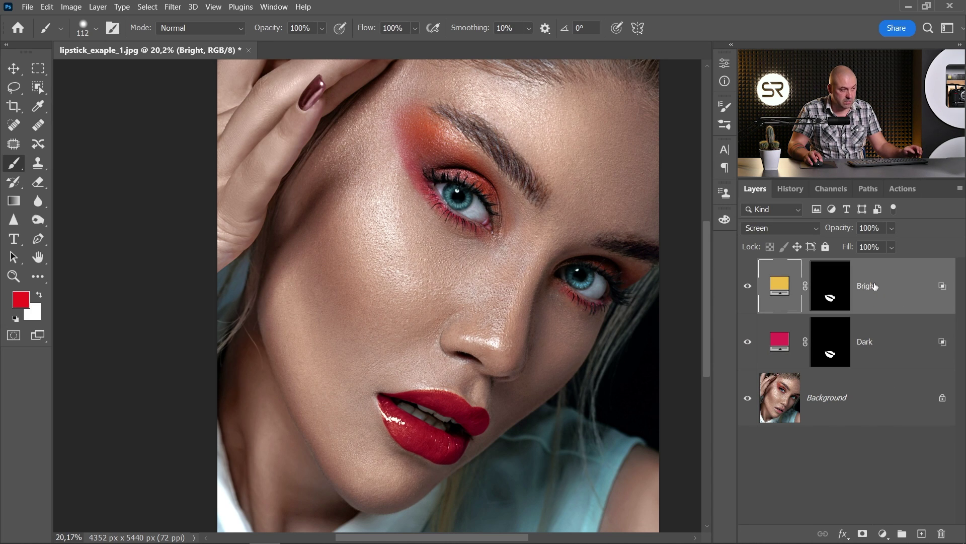
pyautogui.keyDown('shift'); pyautogui.click(876, 353); pyautogui.keyUp('shift')
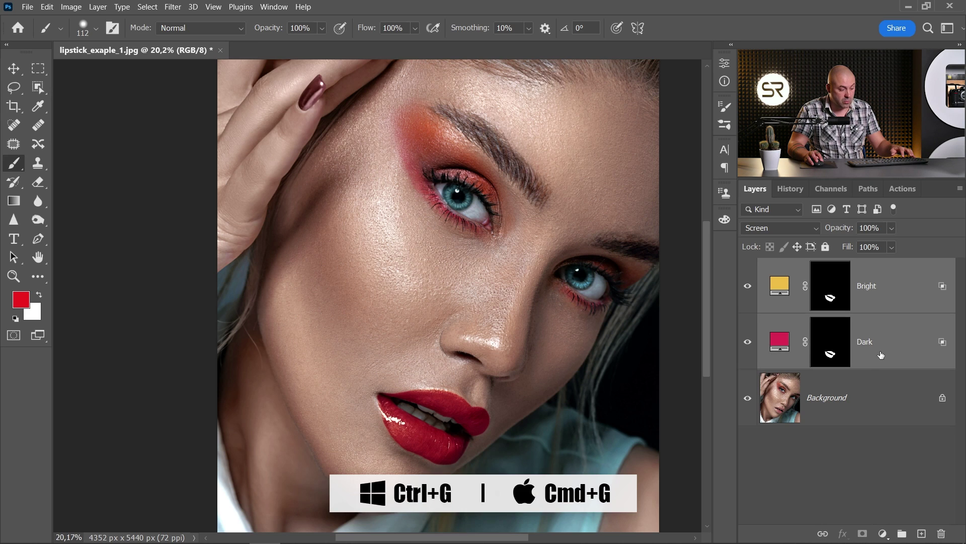
# Step: Group the Bright and Dark fills into Group 1 at 84% opacity
pyautogui.hotkey('ctrl', 'g')
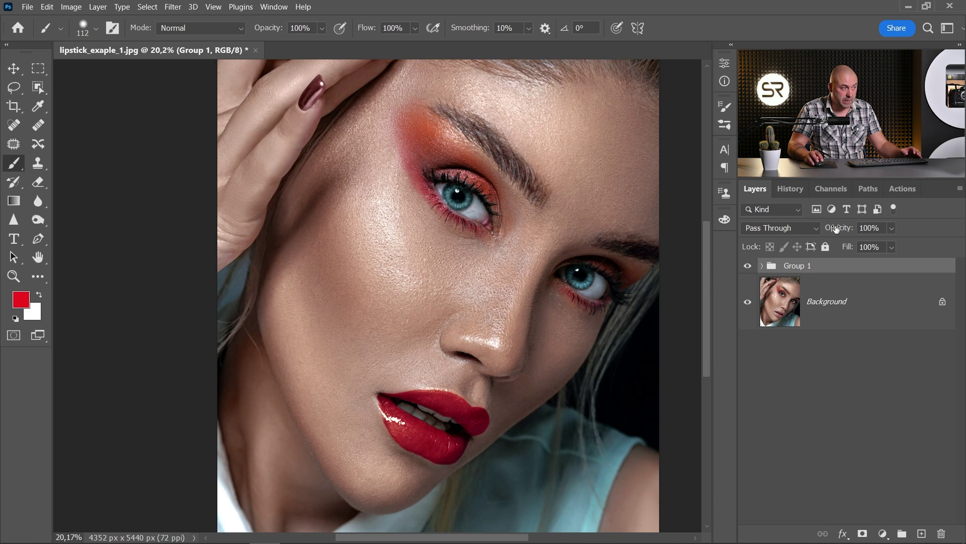
pyautogui.moveTo(844, 228); pyautogui.dragTo(841, 230)
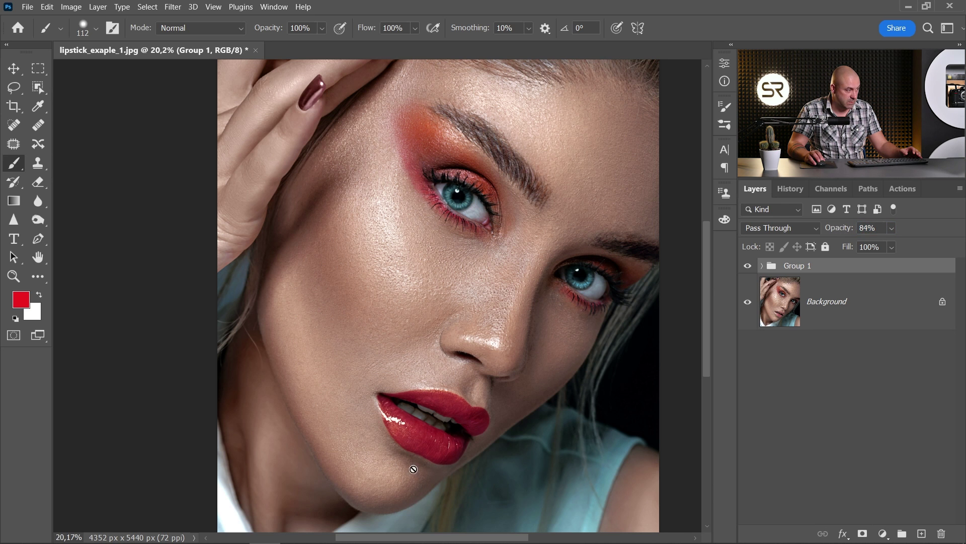
pyautogui.scroll(3, 413, 468)
pyautogui.scroll(2, 413, 468)
pyautogui.scroll(2, 414, 469)
pyautogui.scroll(2, 413, 468)
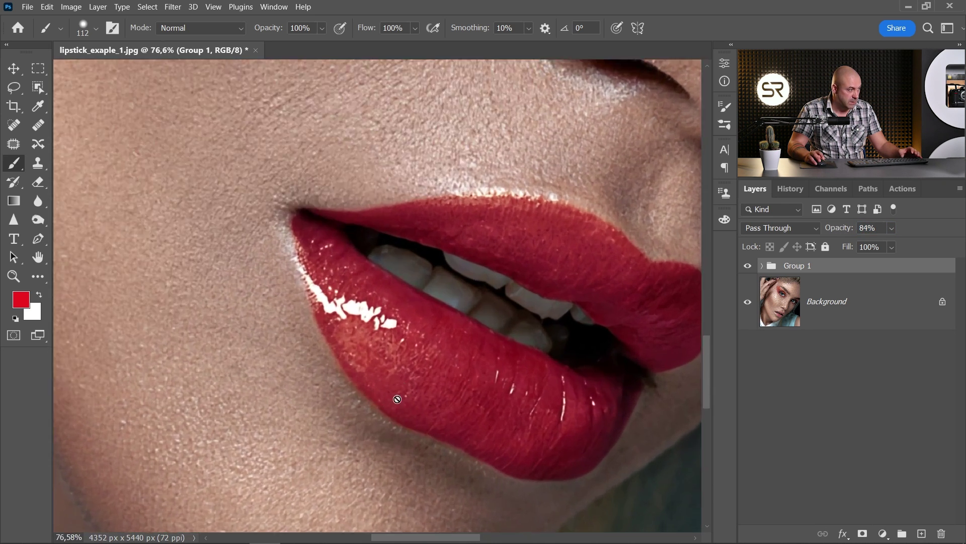
pyautogui.moveTo(439, 357); pyautogui.dragTo(410, 365)
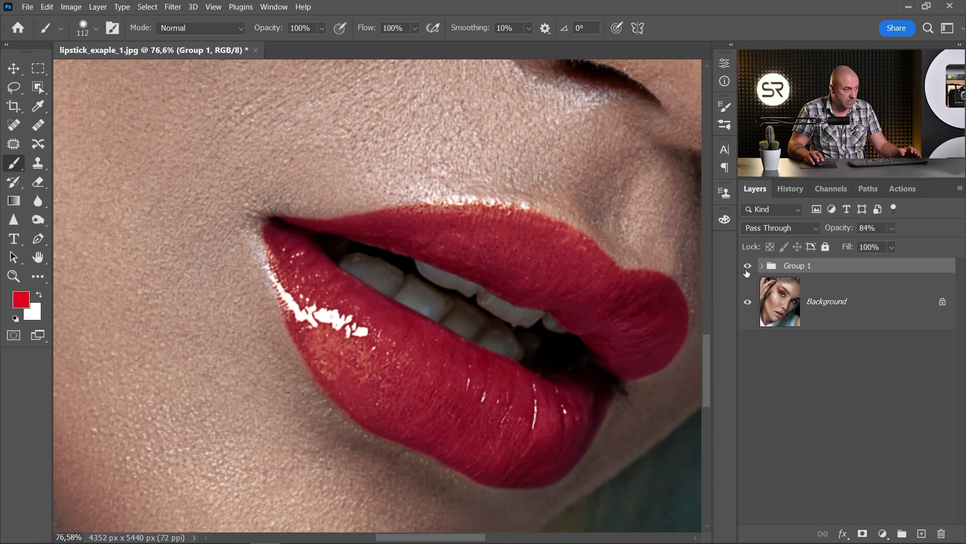
# Step: Change the Bright fill colour from yellow to orange
pyautogui.click(762, 265)
pyautogui.doubleClick(808, 305)
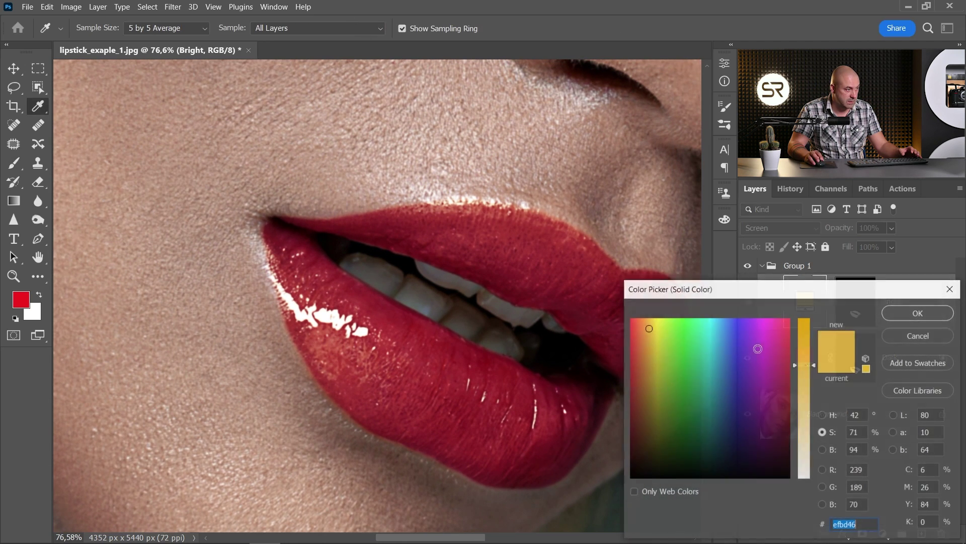
pyautogui.click(825, 415)
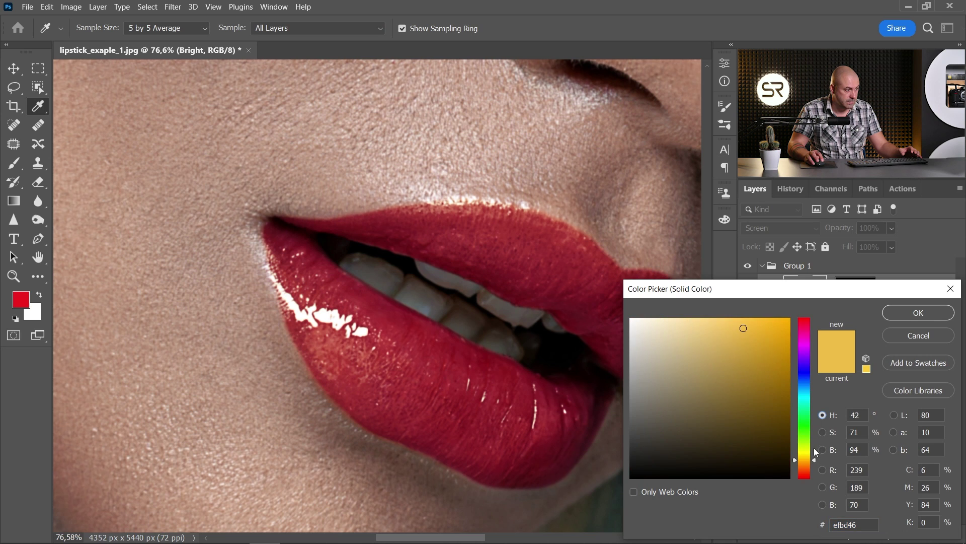
pyautogui.moveTo(814, 461); pyautogui.dragTo(819, 470)
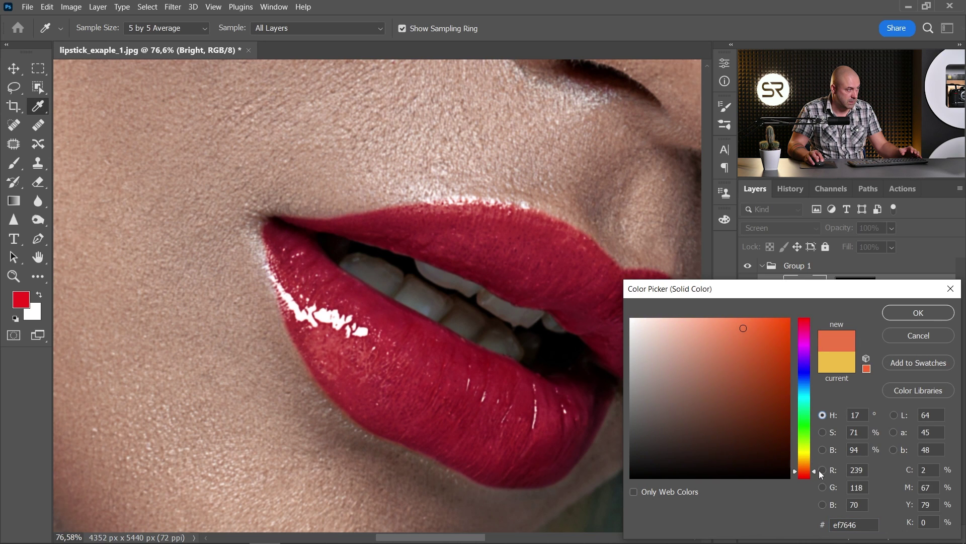
pyautogui.click(898, 314)
# Step: Shift the Dark fill colour from pink to a truer red
pyautogui.doubleClick(807, 358)
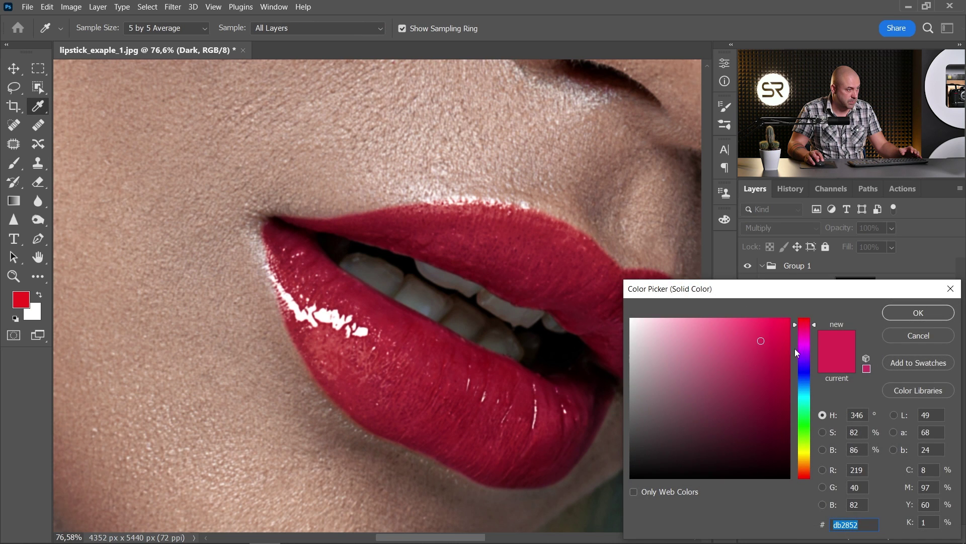
pyautogui.moveTo(811, 331); pyautogui.dragTo(815, 320)
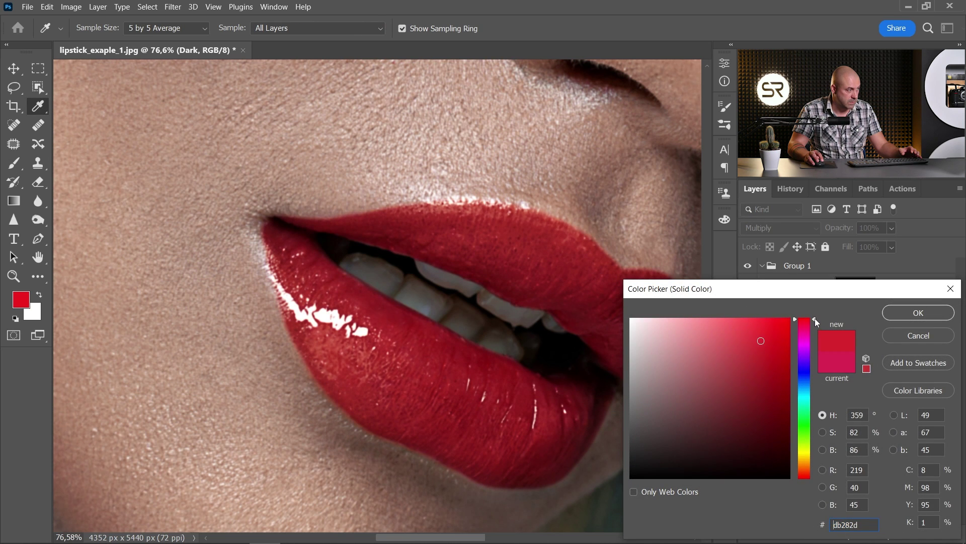
pyautogui.click(901, 310)
pyautogui.moveTo(572, 418); pyautogui.dragTo(588, 345)
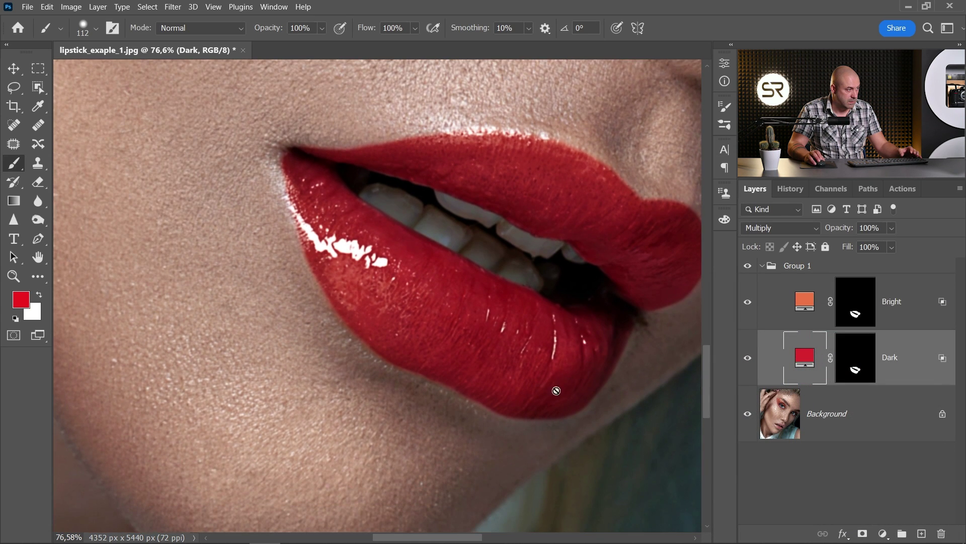
pyautogui.scroll(-1, 558, 393)
pyautogui.scroll(-1, 576, 393)
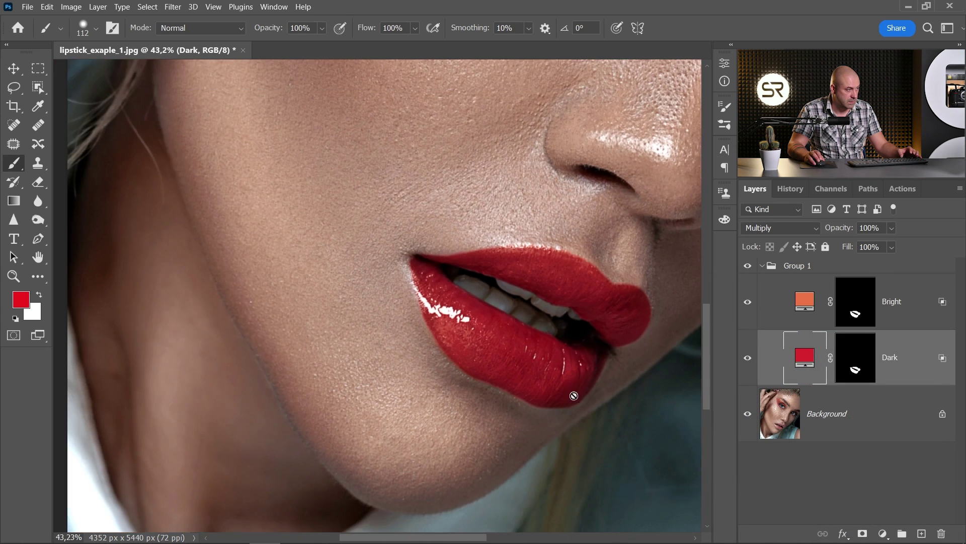
pyautogui.scroll(-1, 568, 393)
pyautogui.scroll(2, 324, 313)
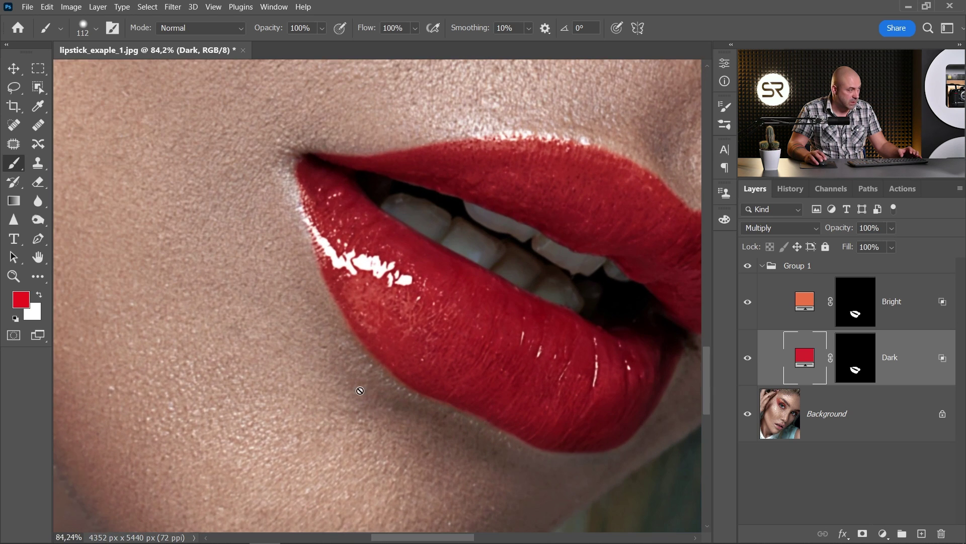
pyautogui.scroll(1, 327, 302)
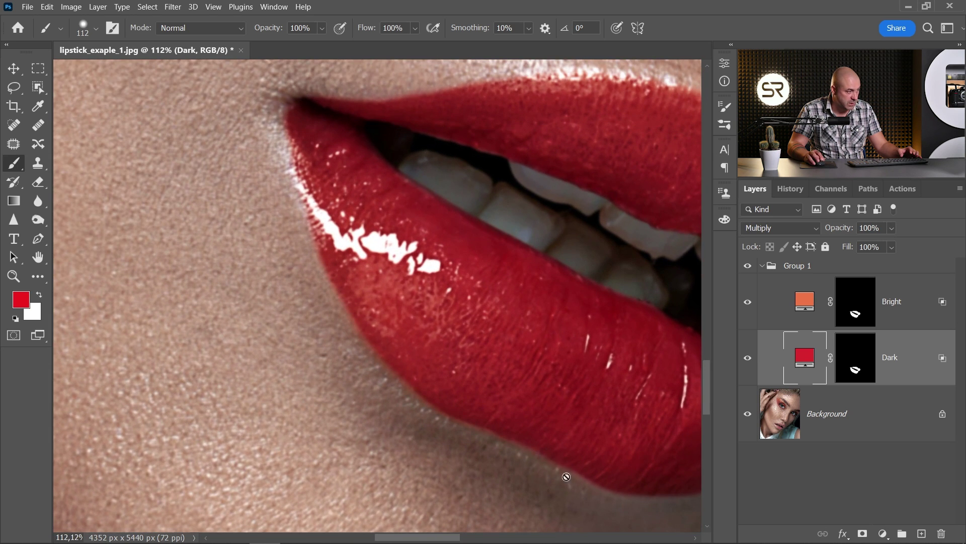
pyautogui.scroll(-2, 513, 449)
pyautogui.scroll(1, 512, 384)
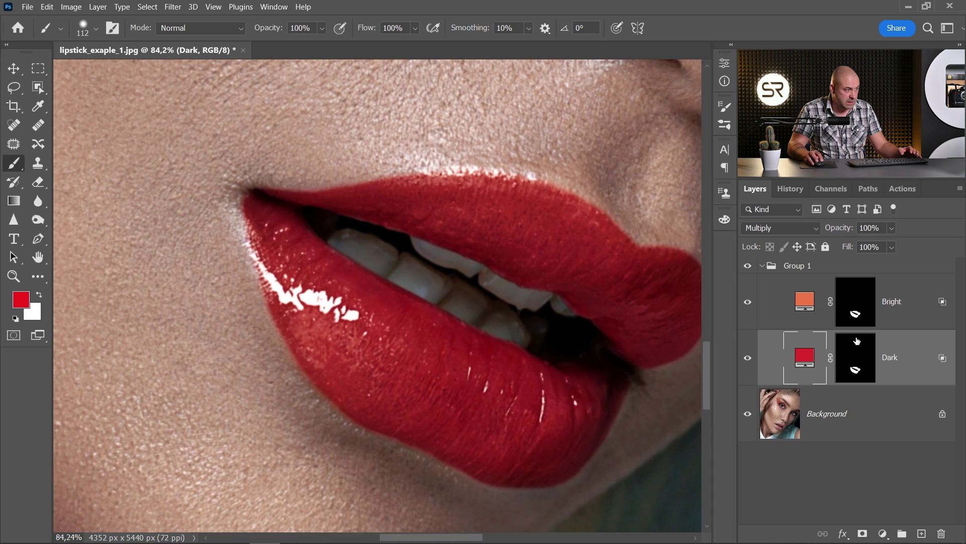
# Step: Target the Bright layer mask with black foreground and a 63 px brush
pyautogui.click(860, 308)
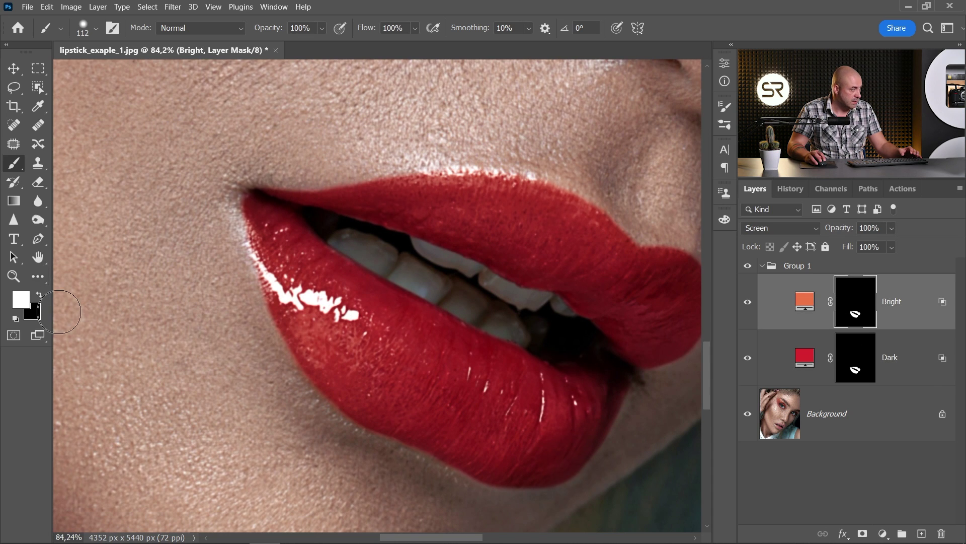
pyautogui.click(40, 295)
pyautogui.scroll(1, 196, 331)
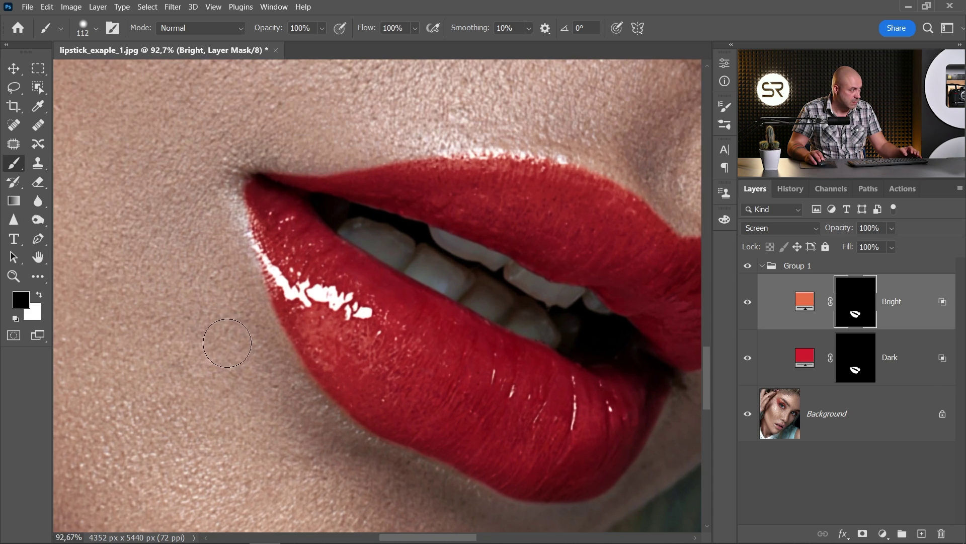
pyautogui.moveTo(245, 309); pyautogui.dragTo(231, 309)
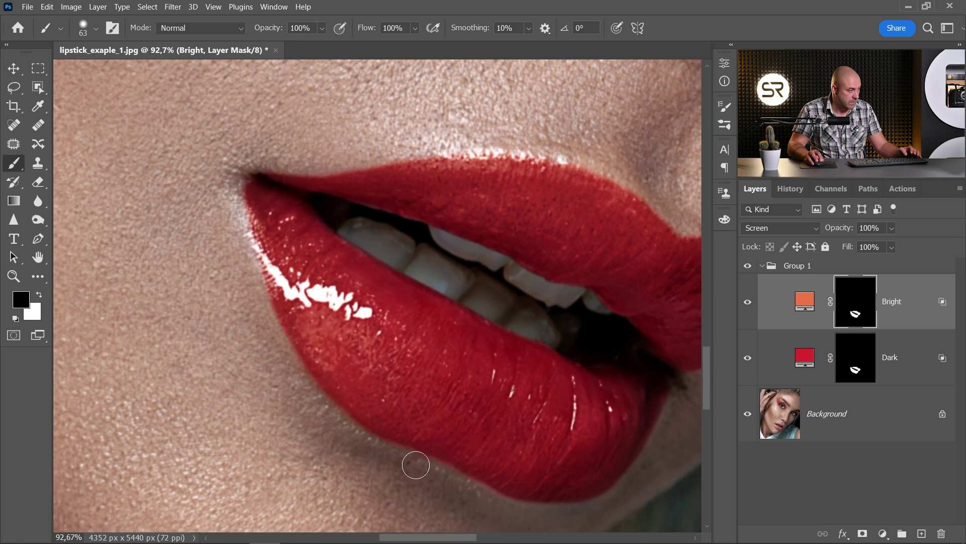
# Step: Paint black along the lip edges on the Bright mask to keep colour off the skin
pyautogui.moveTo(470, 492); pyautogui.dragTo(356, 376)
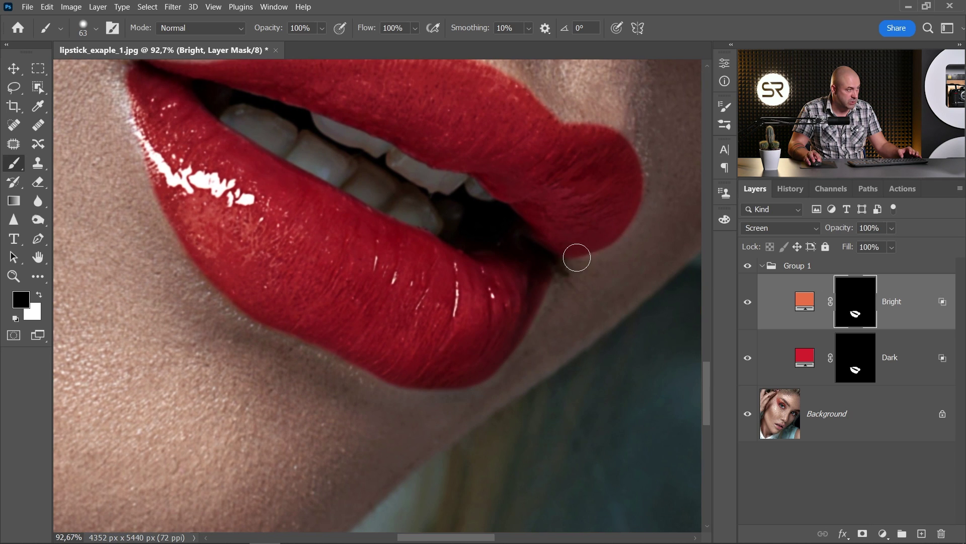
pyautogui.moveTo(576, 256); pyautogui.dragTo(567, 401)
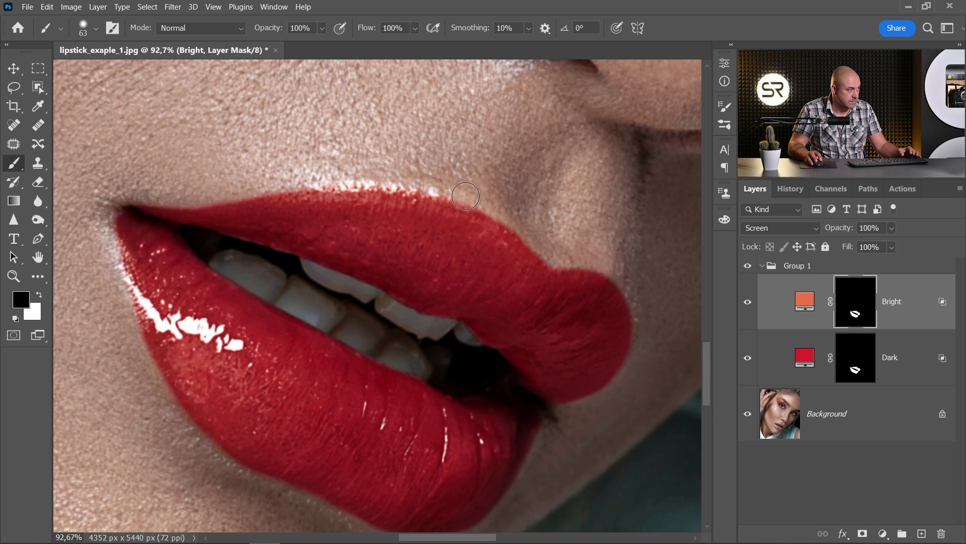
pyautogui.keyDown('alt'); pyautogui.scroll(2, 448, 192); pyautogui.keyUp('alt')
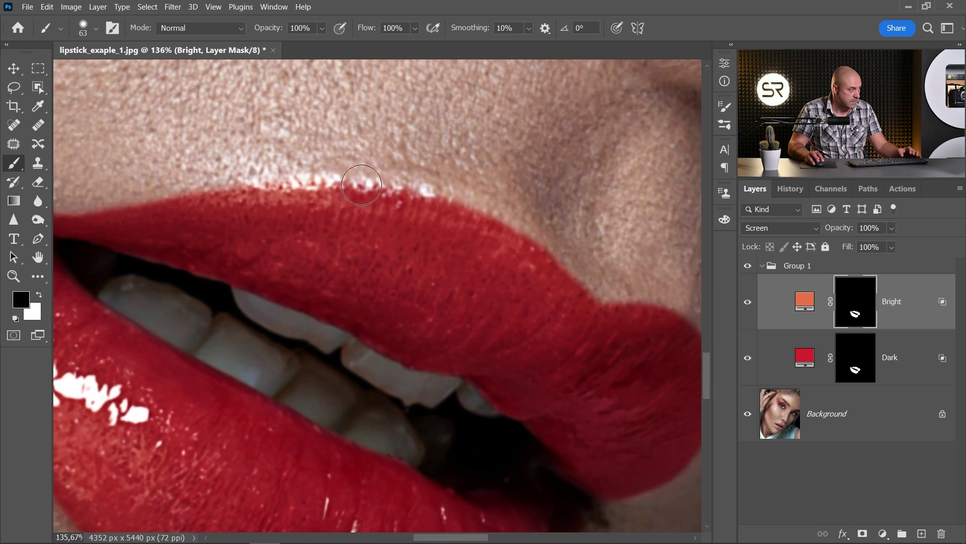
pyautogui.moveTo(480, 201); pyautogui.dragTo(574, 211)
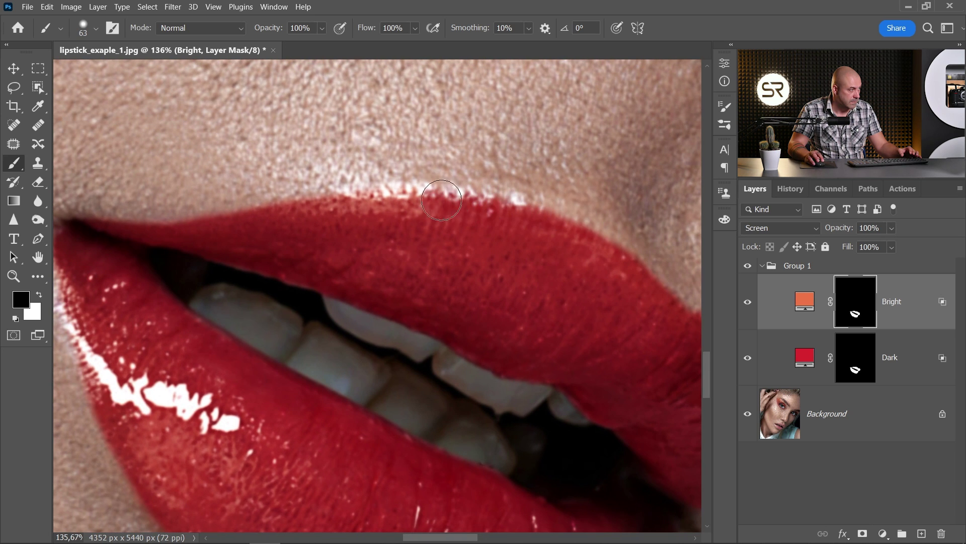
pyautogui.moveTo(252, 201); pyautogui.dragTo(433, 231)
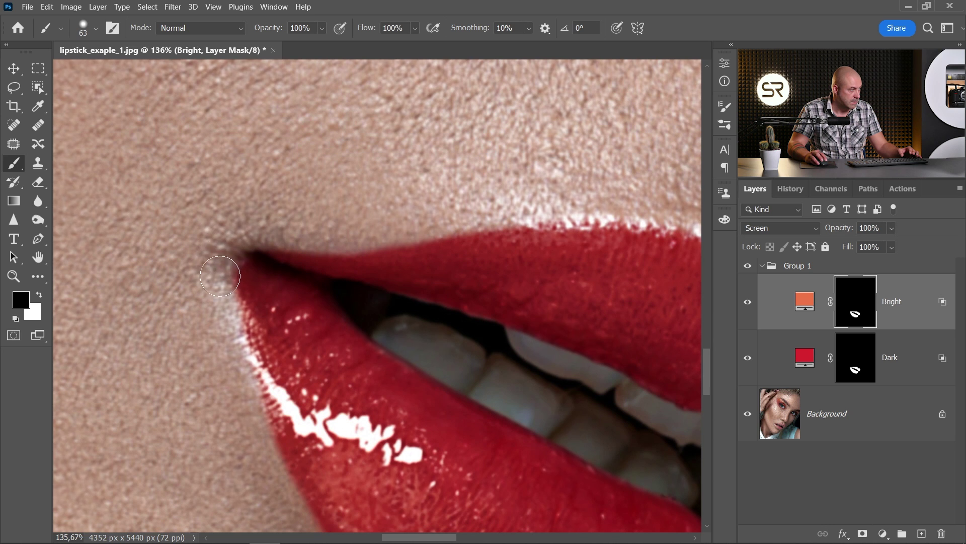
pyautogui.scroll(-3, 228, 342)
pyautogui.scroll(-6, 228, 342)
# Step: Select Group 1 and lower its opacity to 76%
pyautogui.scroll(-5, 228, 342)
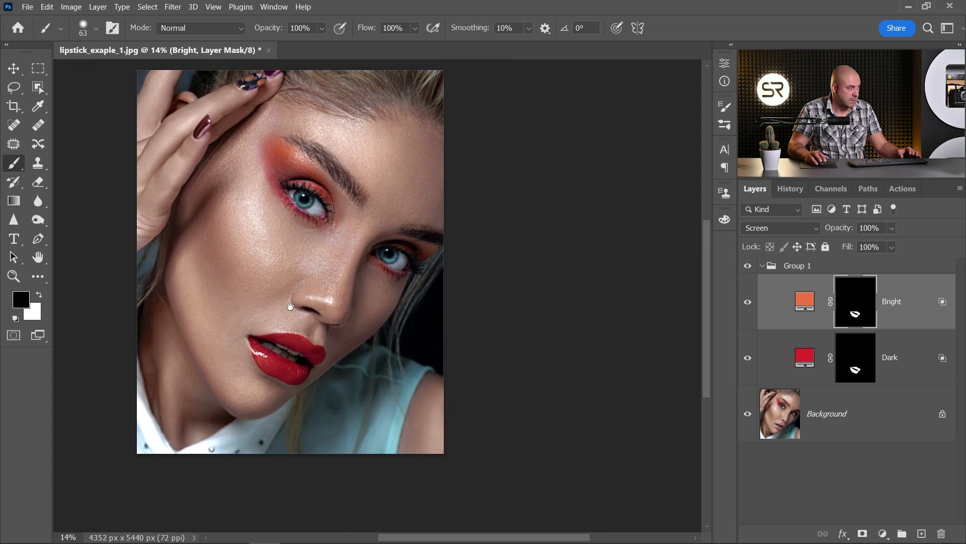
pyautogui.scroll(1, 362, 317)
pyautogui.click(815, 268)
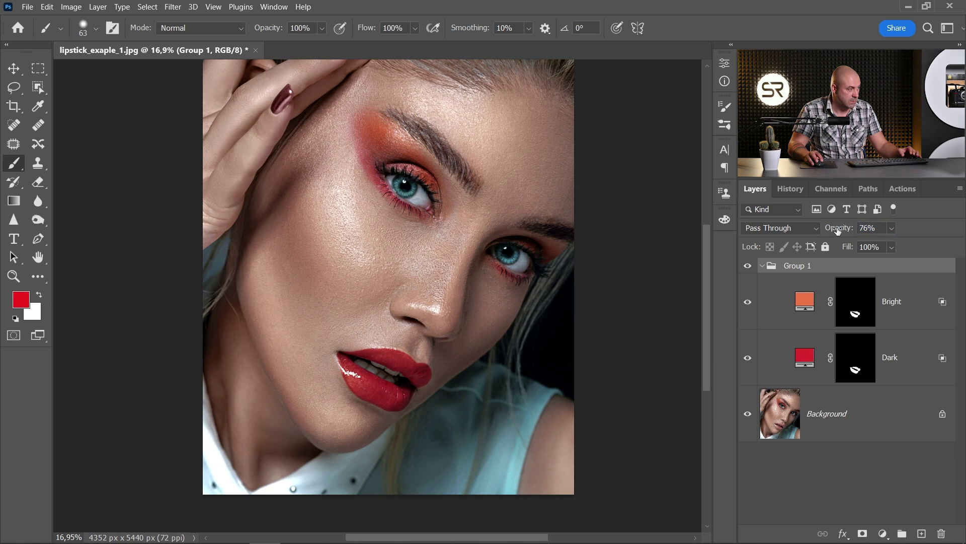
pyautogui.scroll(-3, 408, 376)
pyautogui.scroll(1, 375, 389)
pyautogui.scroll(1, 375, 389)
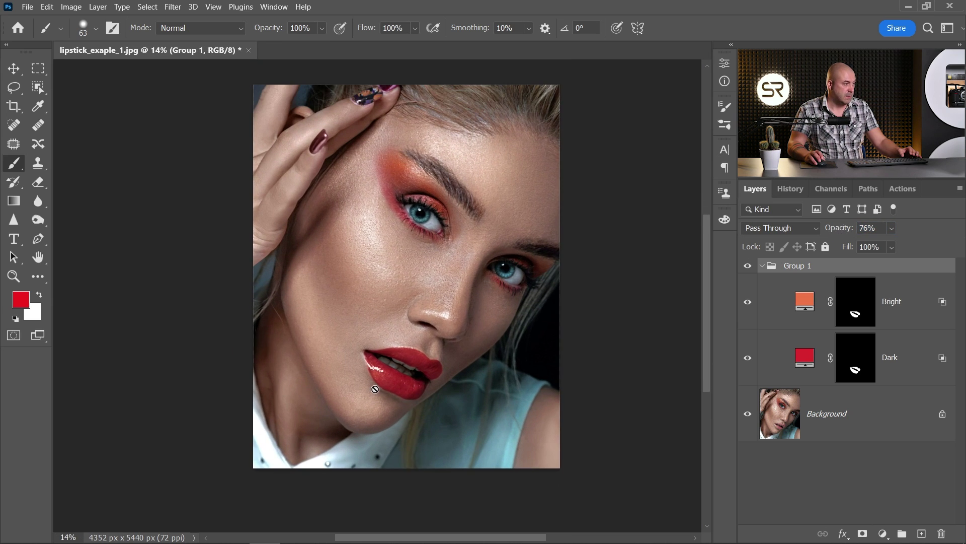
pyautogui.scroll(1, 352, 352)
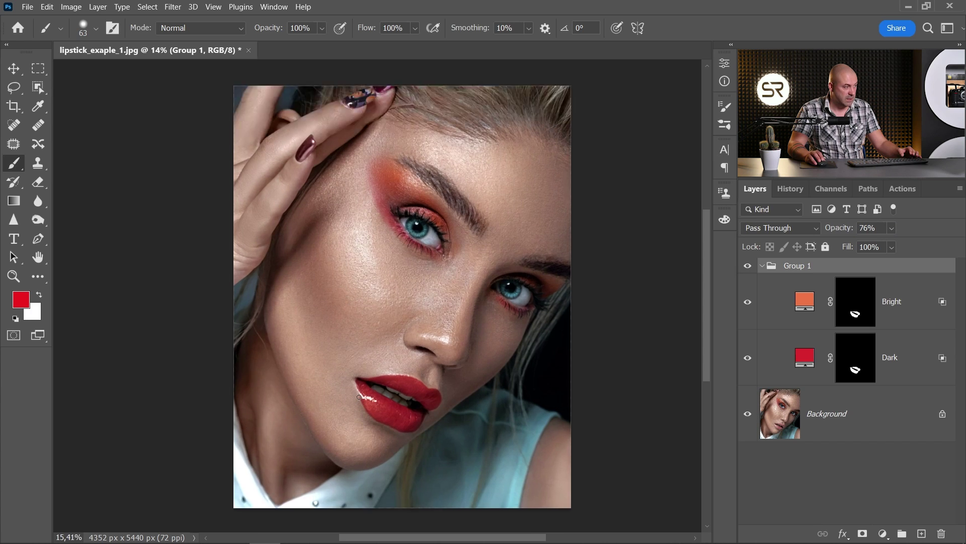
pyautogui.scroll(2, 420, 369)
pyautogui.scroll(2, 420, 369)
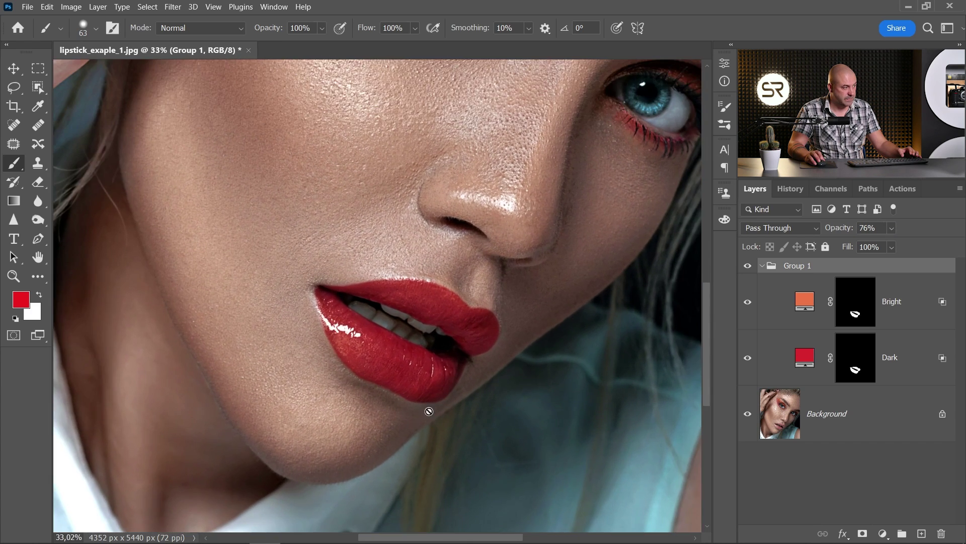
pyautogui.scroll(-3, 427, 405)
pyautogui.scroll(1, 537, 324)
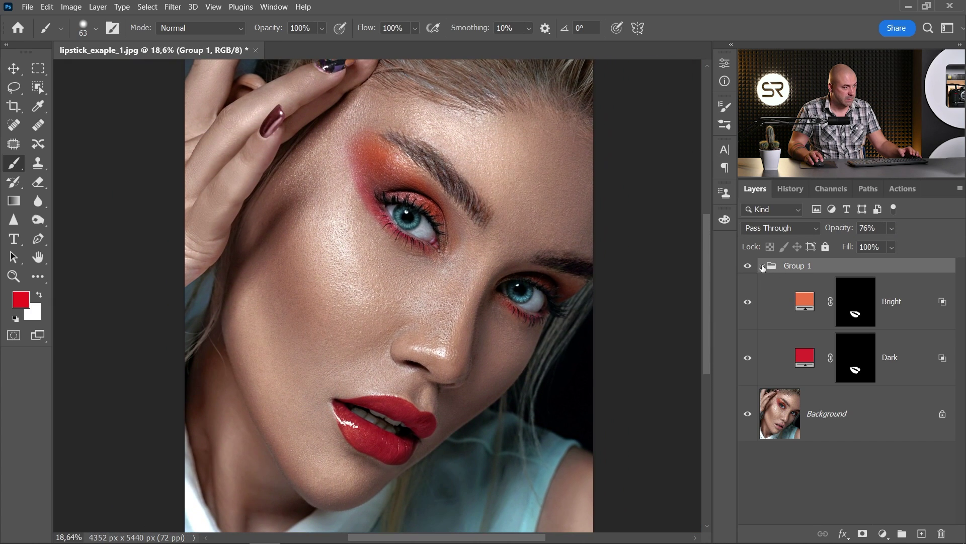
# Step: Collapse Group 1, tucking away its Bright and Dark fill layers
pyautogui.click(763, 266)
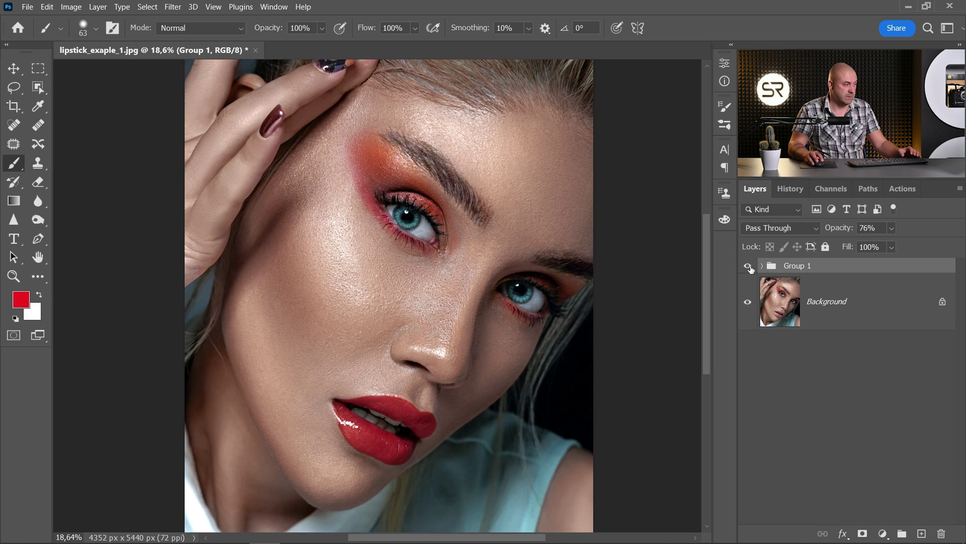
pyautogui.moveTo(378, 377); pyautogui.dragTo(378, 356)
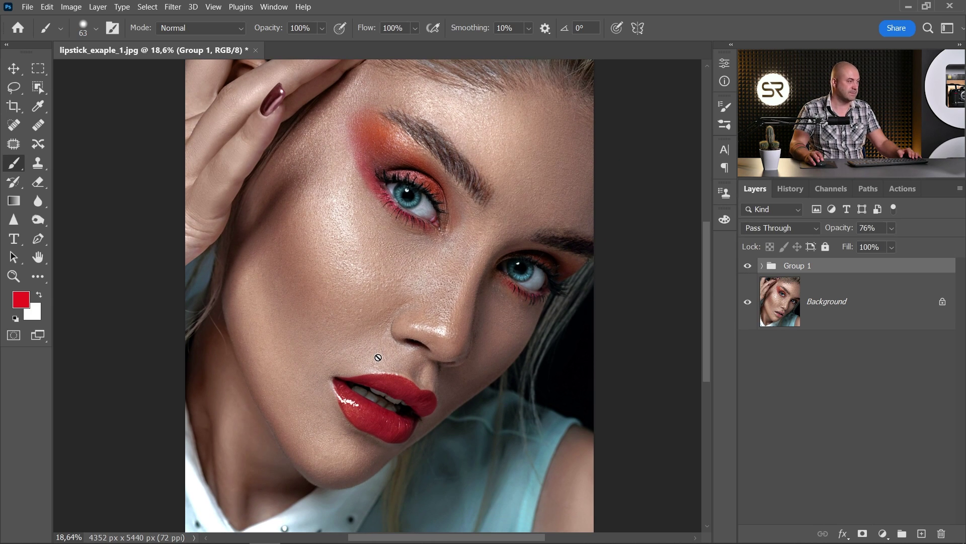